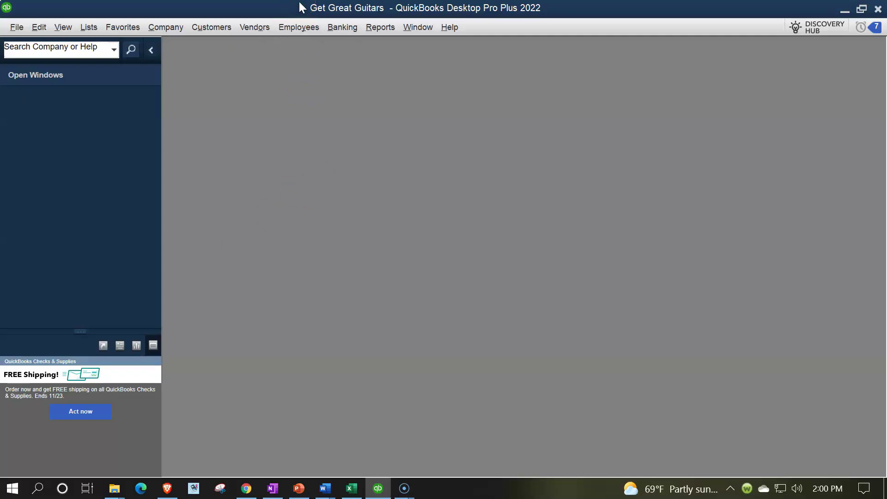
Keep the Open Windows list showing and maximize the Get Great Guitars Home page
{"action": "left_click", "coordinate": [62, 27]}
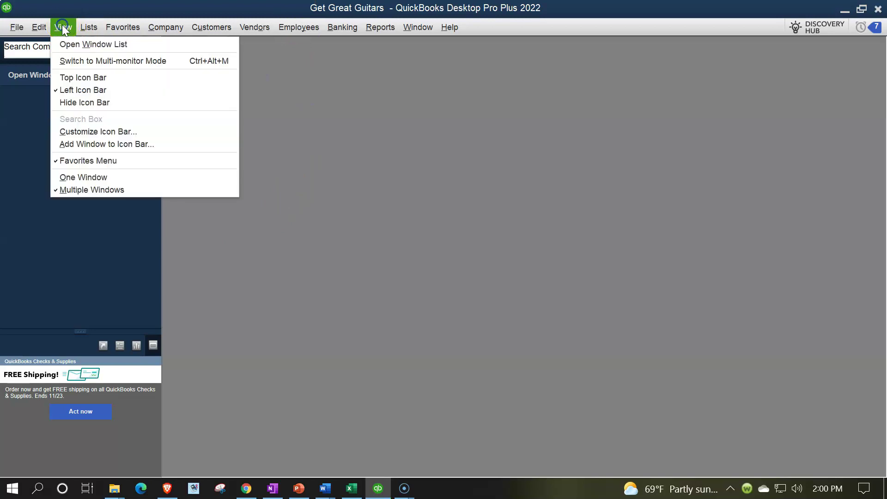
{"action": "left_click", "coordinate": [72, 45]}
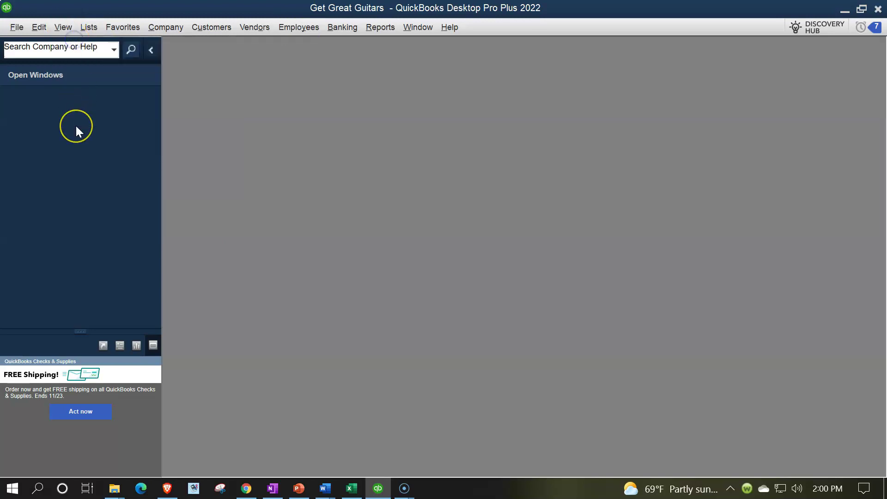
{"action": "left_click", "coordinate": [163, 27]}
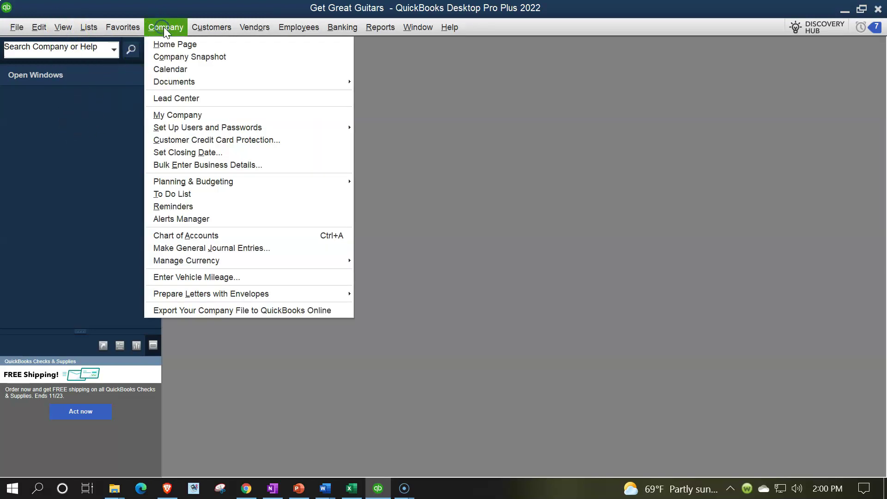
{"action": "left_click", "coordinate": [169, 43]}
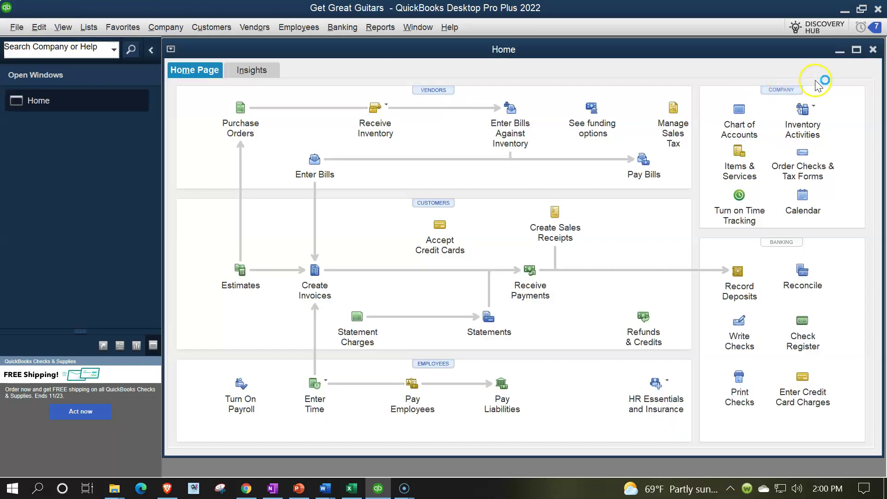
{"action": "left_click", "coordinate": [856, 49]}
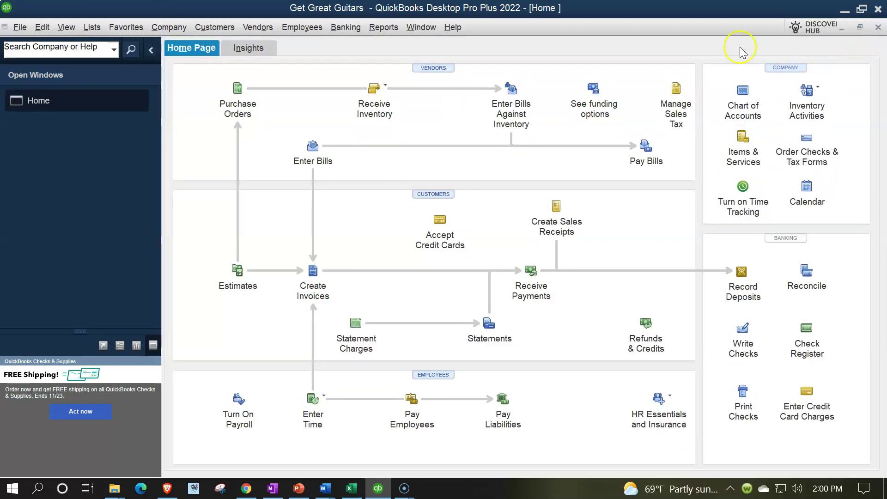
Run the standard Balance Sheet for 01/01/2022 to 12/31/2022
{"action": "left_click", "coordinate": [381, 27]}
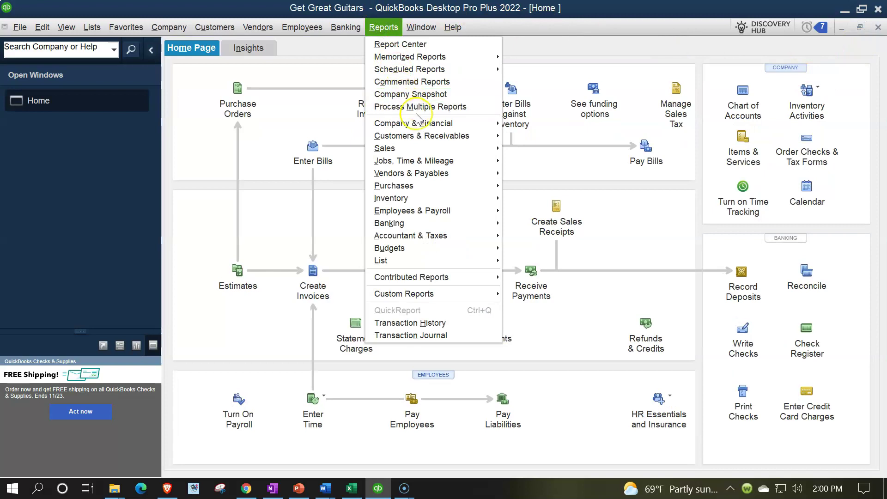
{"action": "mouse_move", "coordinate": [462, 122]}
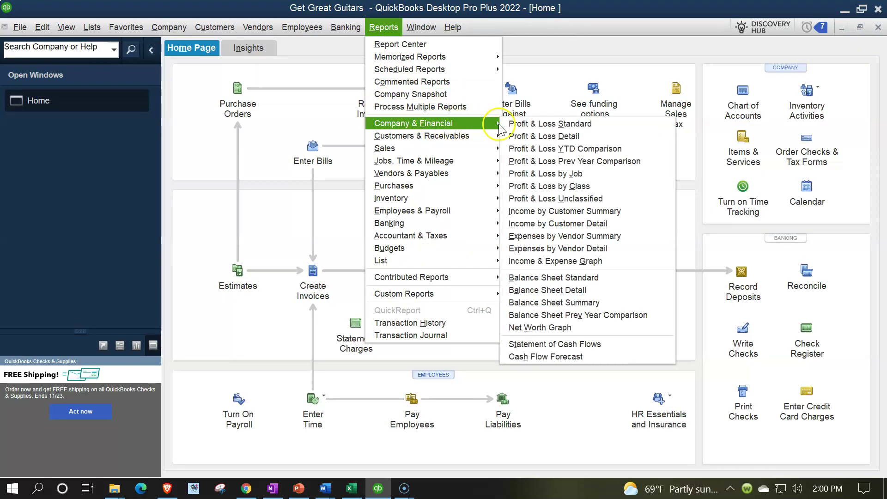
{"action": "left_click", "coordinate": [557, 277]}
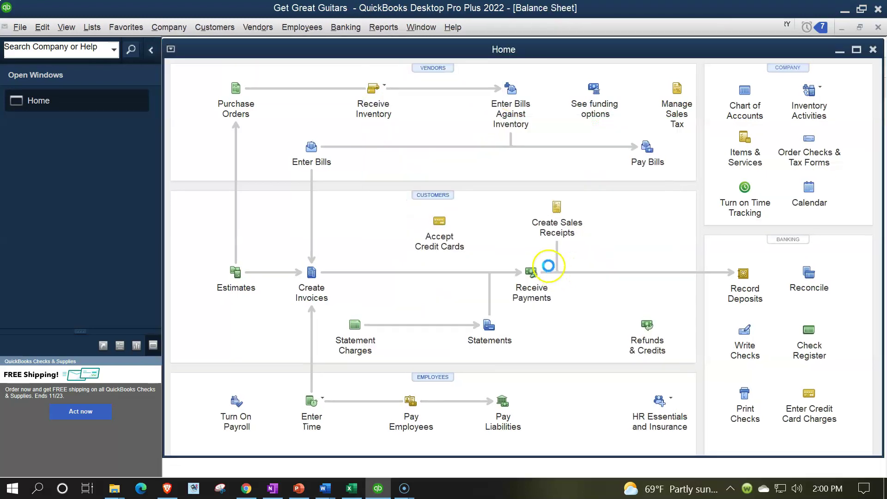
{"action": "left_click", "coordinate": [234, 49]}
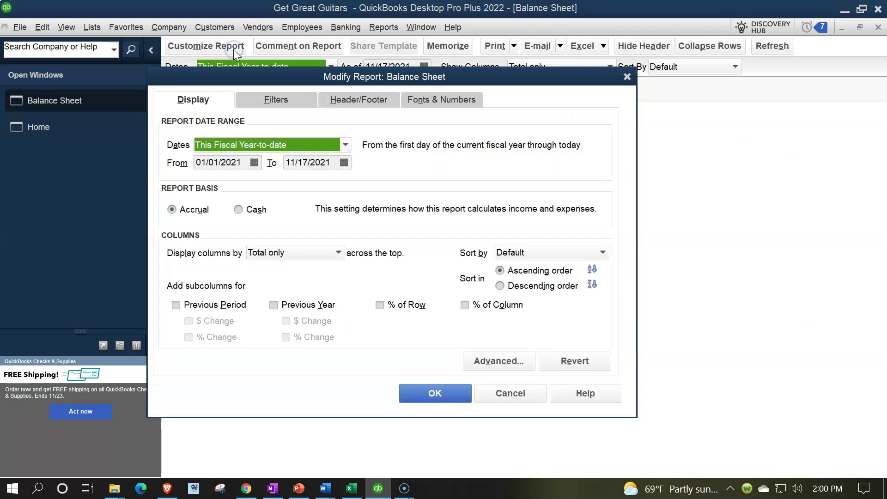
{"action": "key", "text": "Tab"}
{"action": "type", "text": "0"}
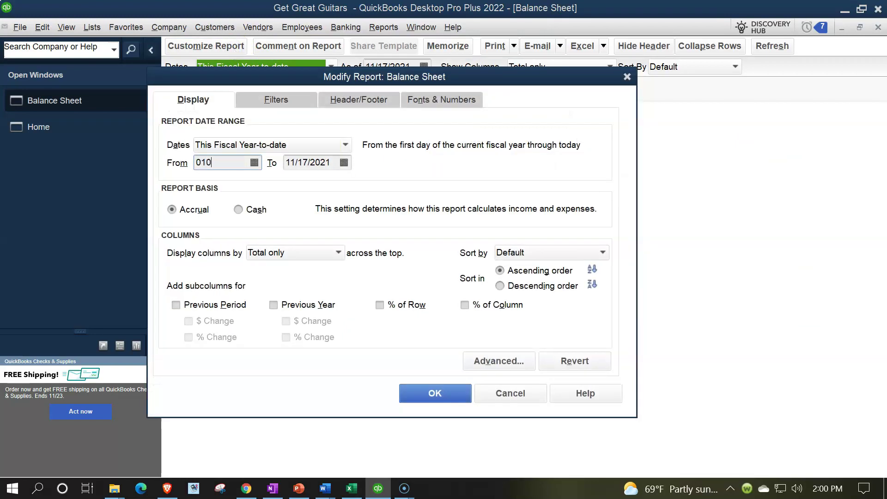
{"action": "type", "text": "1/01/202"}
{"action": "key", "text": "Tab"}
{"action": "type", "text": "1231"}
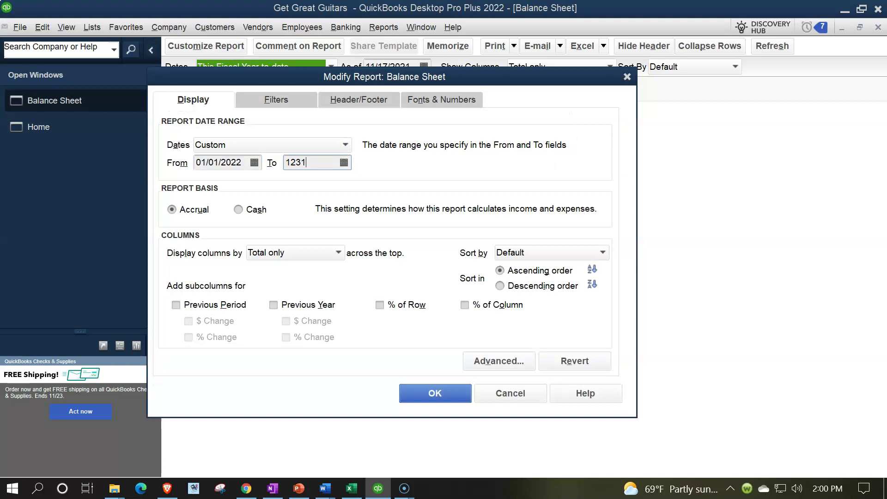
{"action": "key", "text": "Tab"}
Enlarge the Balance Sheet's column label font and apply it to all related fonts
{"action": "left_click", "coordinate": [440, 101]}
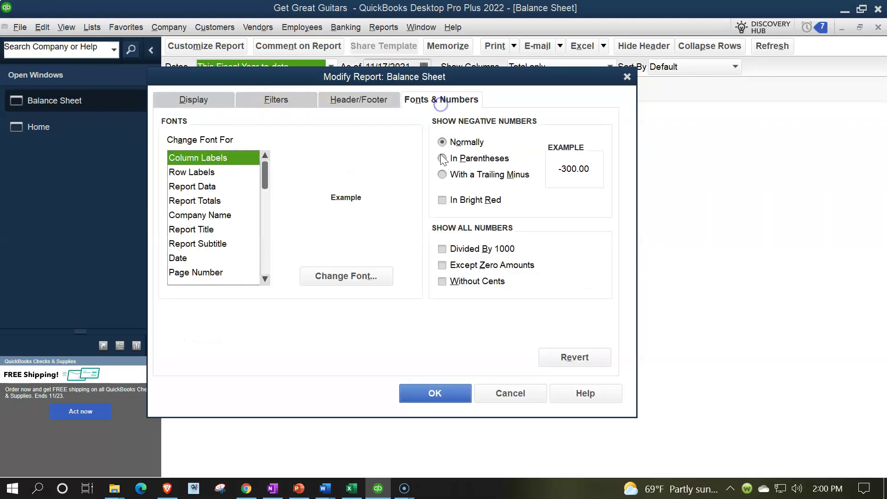
{"action": "left_click", "coordinate": [379, 277]}
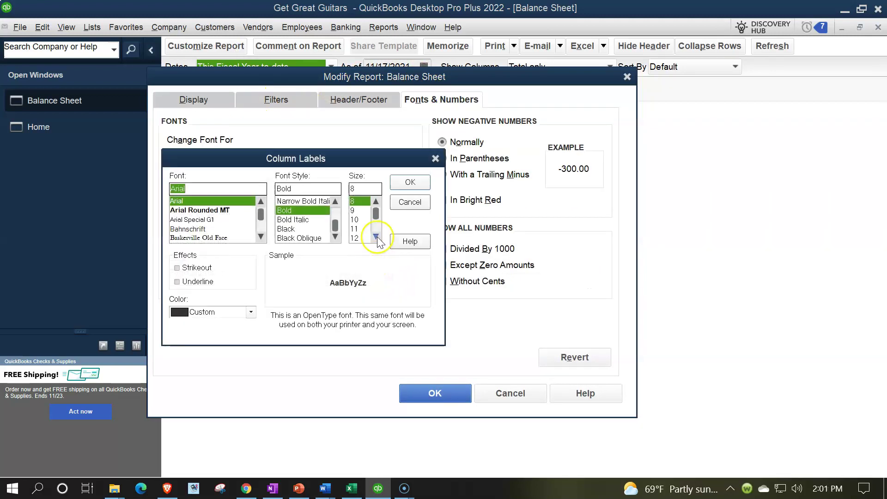
{"action": "left_click", "coordinate": [375, 236]}
{"action": "left_click", "coordinate": [355, 238]}
{"action": "left_click", "coordinate": [410, 182]}
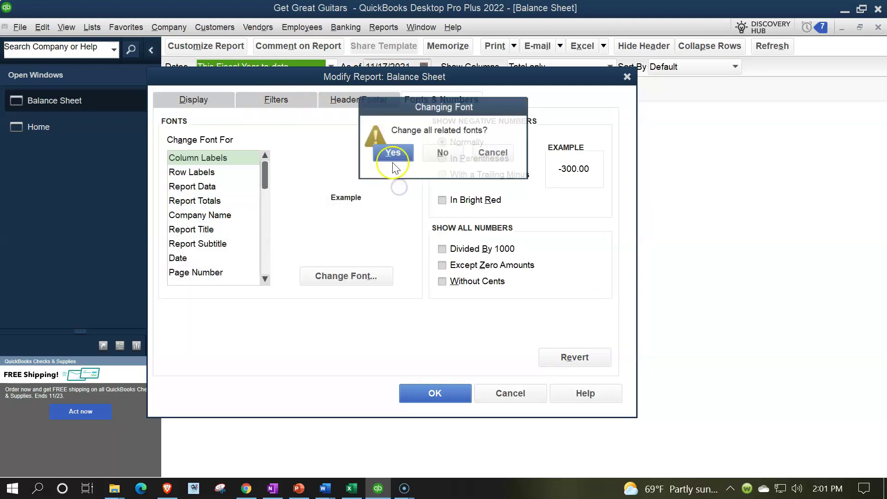
{"action": "left_click", "coordinate": [392, 153]}
{"action": "left_click", "coordinate": [434, 393]}
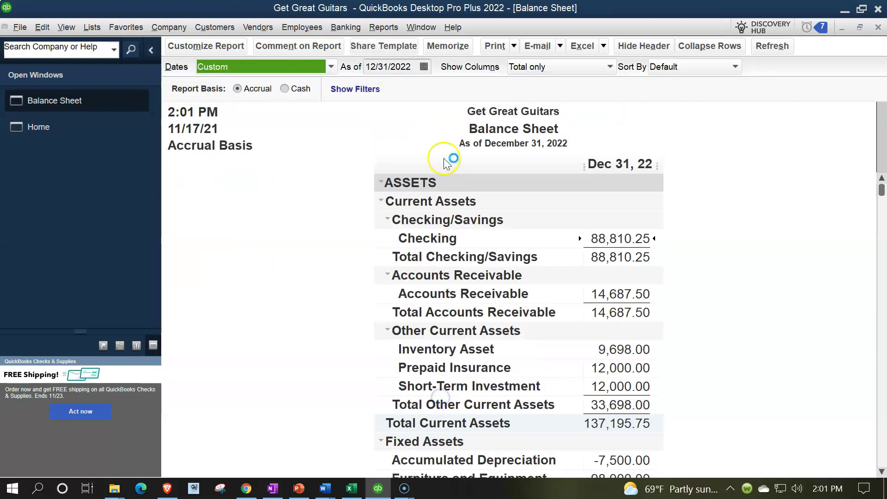
Run the standard Profit & Loss report from 01/01/2022 to 12/31/2022
{"action": "left_click", "coordinate": [383, 27]}
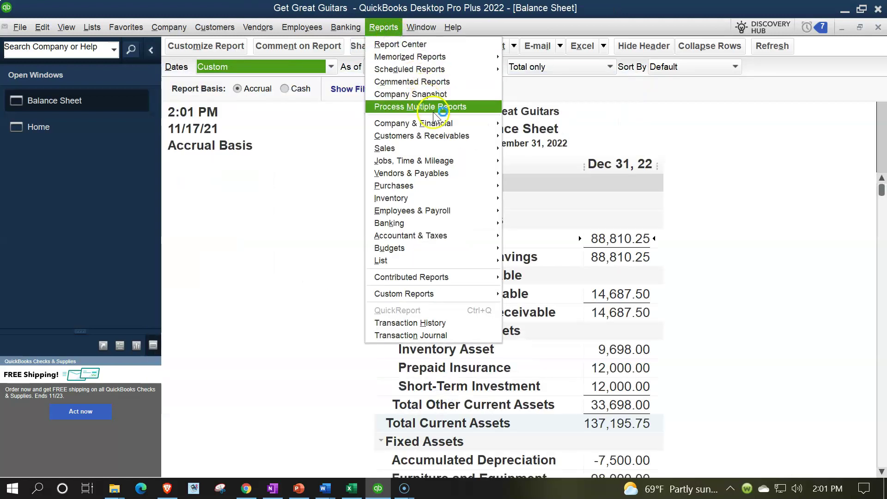
{"action": "mouse_move", "coordinate": [450, 123]}
{"action": "left_click", "coordinate": [519, 124]}
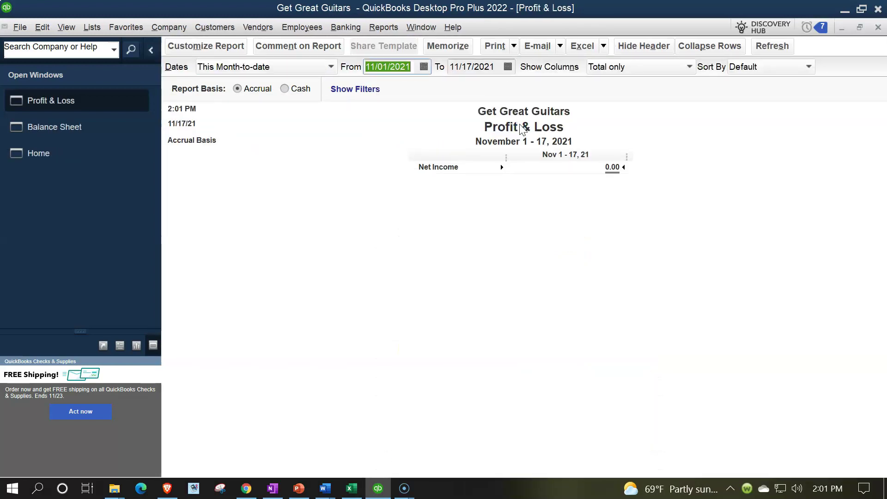
{"action": "type", "text": "010122"}
{"action": "key", "text": "Tab"}
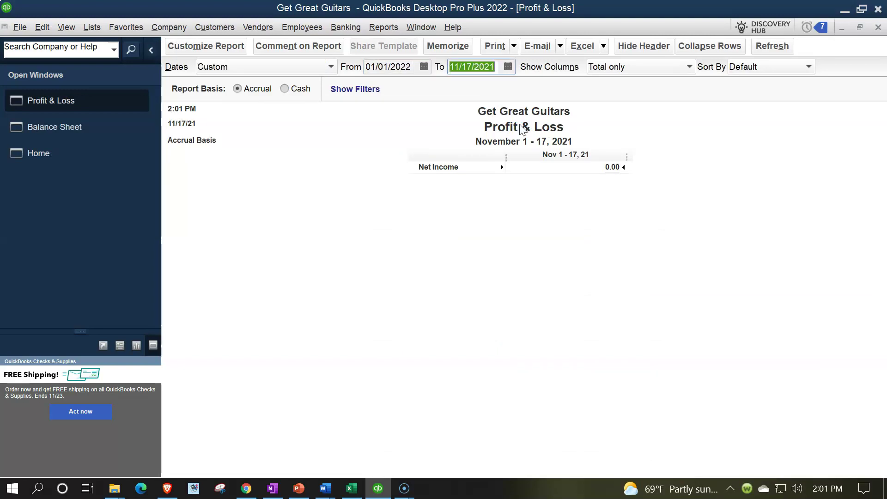
{"action": "type", "text": "123122"}
{"action": "key", "text": "Tab"}
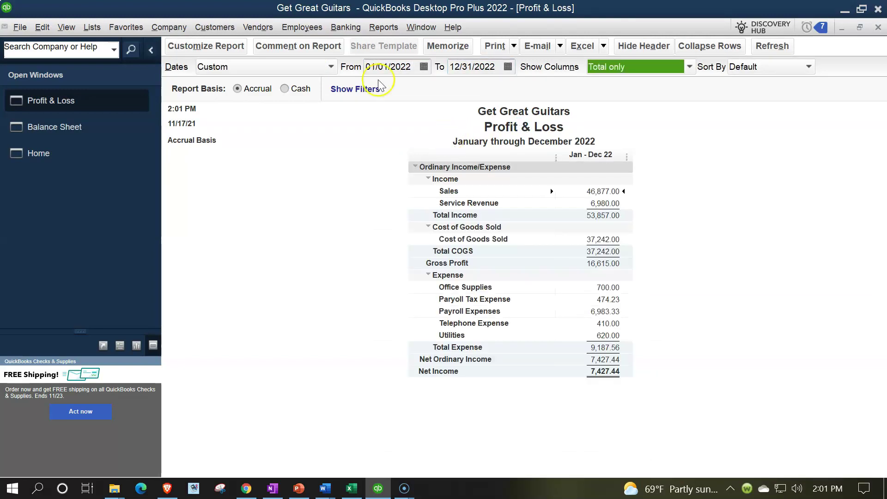
Set the Profit & Loss column label font to size 14 and apply it to all related fonts
{"action": "left_click", "coordinate": [232, 46]}
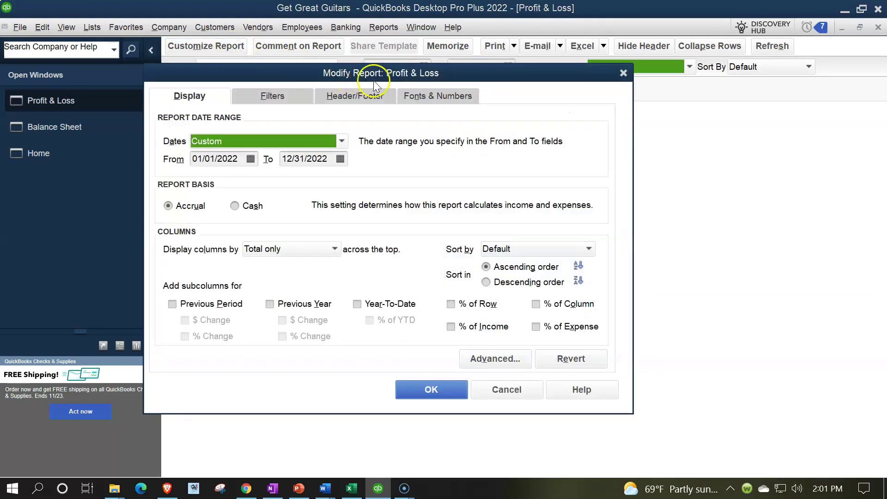
{"action": "left_click", "coordinate": [438, 96]}
{"action": "left_click", "coordinate": [364, 268]}
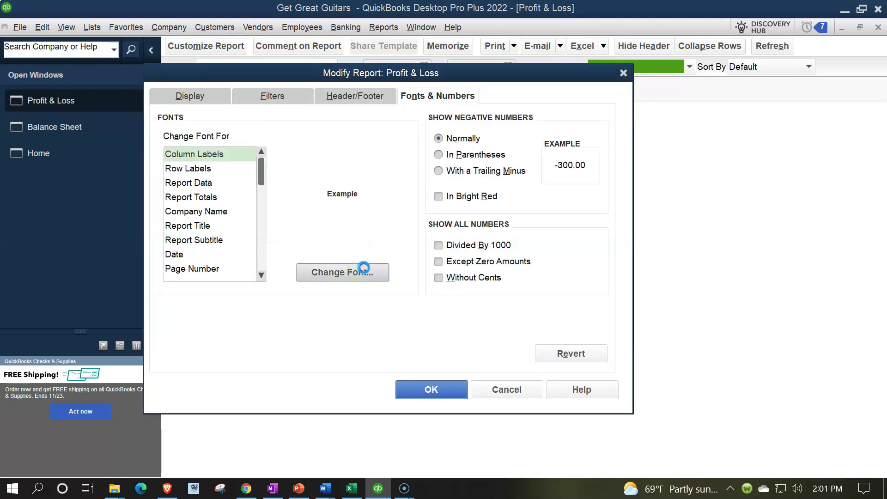
{"action": "left_click", "coordinate": [372, 233]}
{"action": "left_click", "coordinate": [355, 234]}
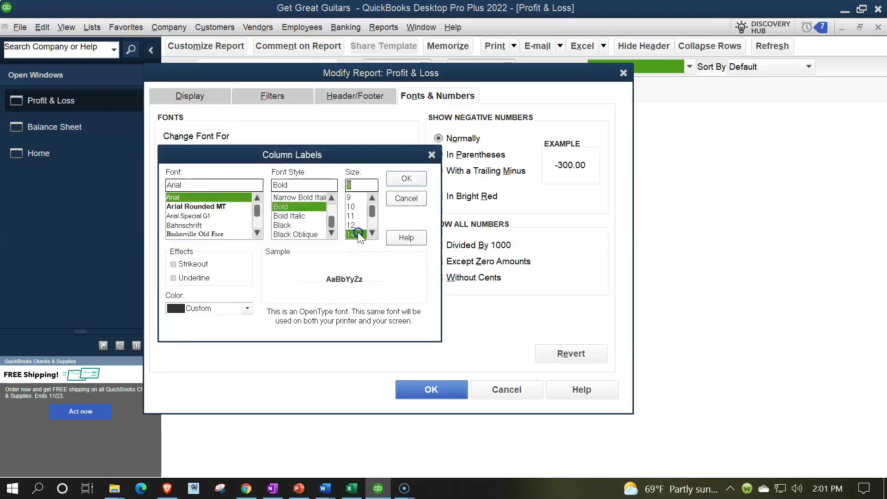
{"action": "left_click", "coordinate": [407, 178]}
{"action": "left_click", "coordinate": [393, 153]}
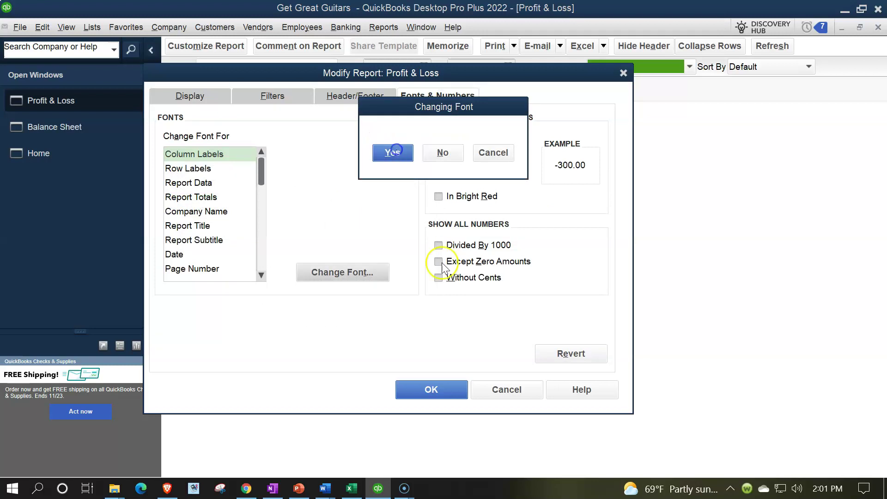
{"action": "left_click", "coordinate": [431, 390]}
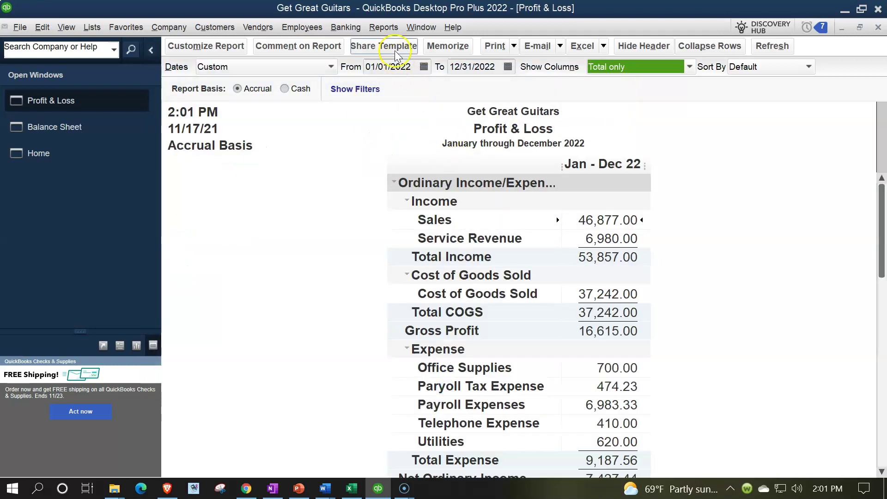
Run the Trial Balance from 01/01/2022 to 12/31/2022
{"action": "left_click", "coordinate": [384, 27]}
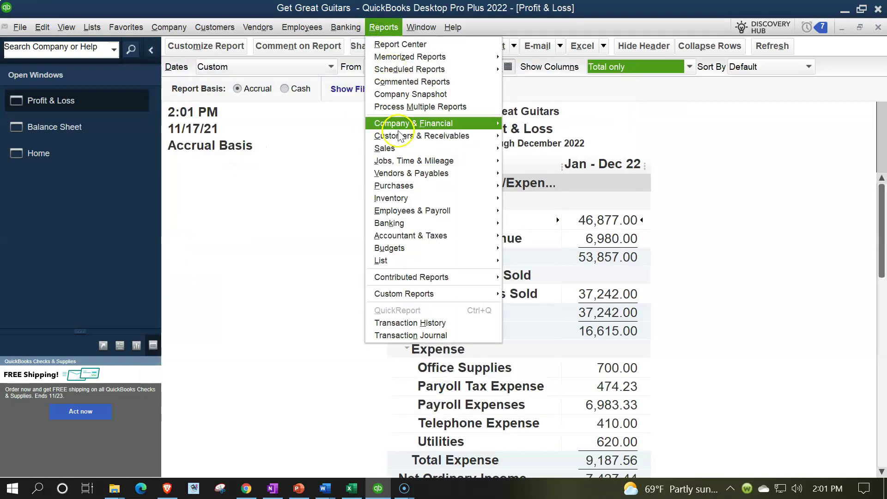
{"action": "mouse_move", "coordinate": [412, 240]}
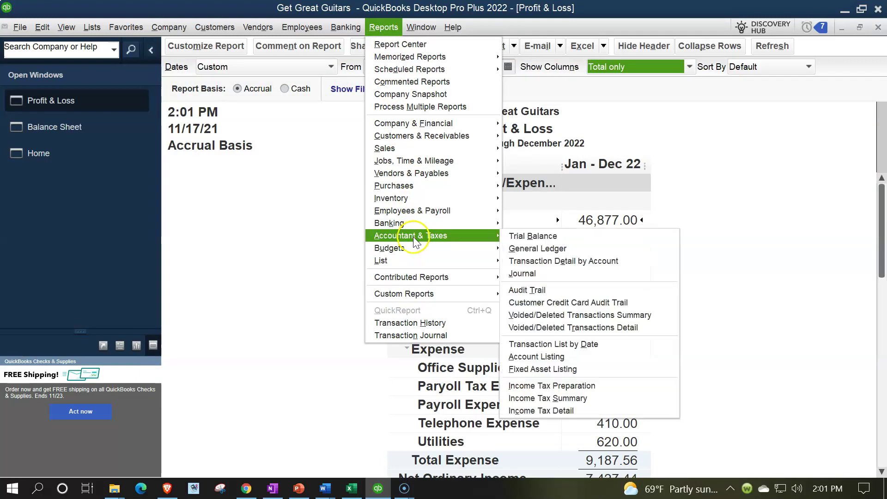
{"action": "left_click", "coordinate": [515, 234]}
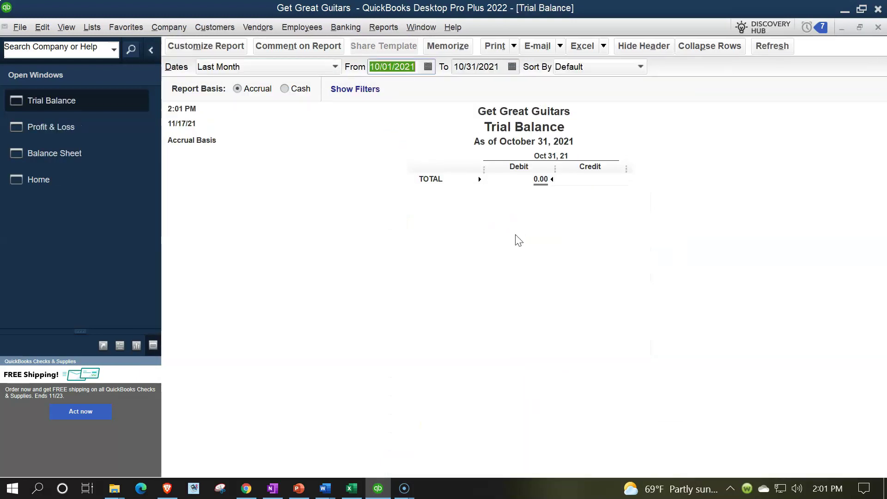
{"action": "type", "text": "01012022"}
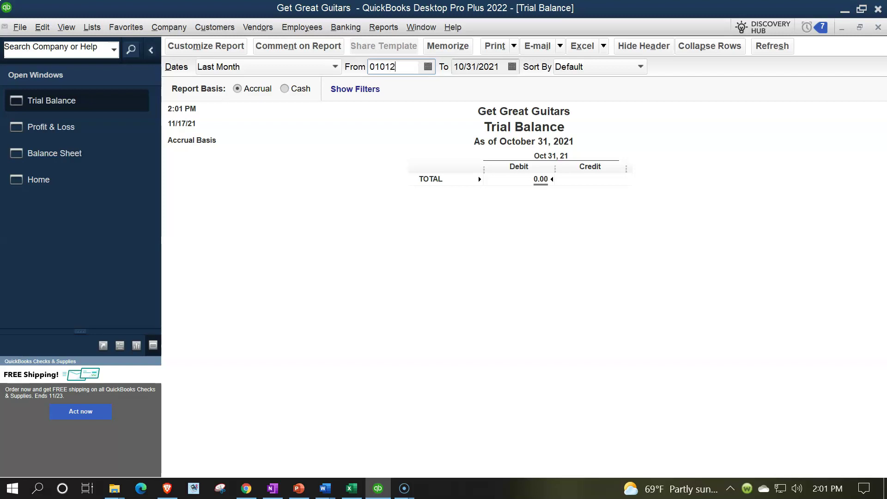
{"action": "key", "text": "Tab"}
{"action": "type", "text": "12/31/2022"}
{"action": "key", "text": "Tab"}
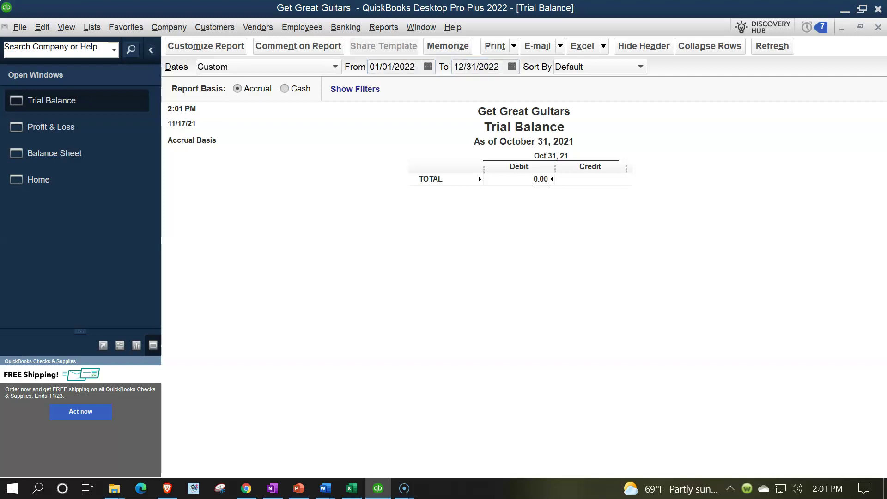
Set the Trial Balance column label font to size 14 and apply it to all related fonts
{"action": "left_click", "coordinate": [229, 48]}
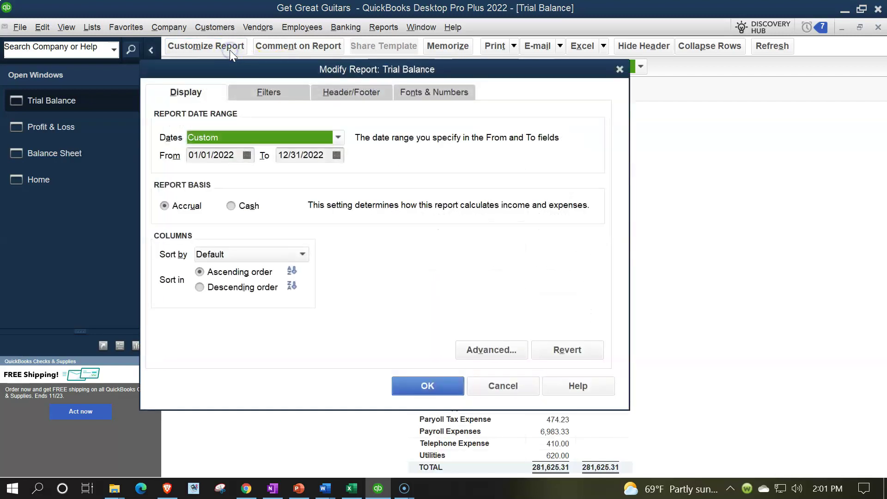
{"action": "left_click", "coordinate": [421, 92]}
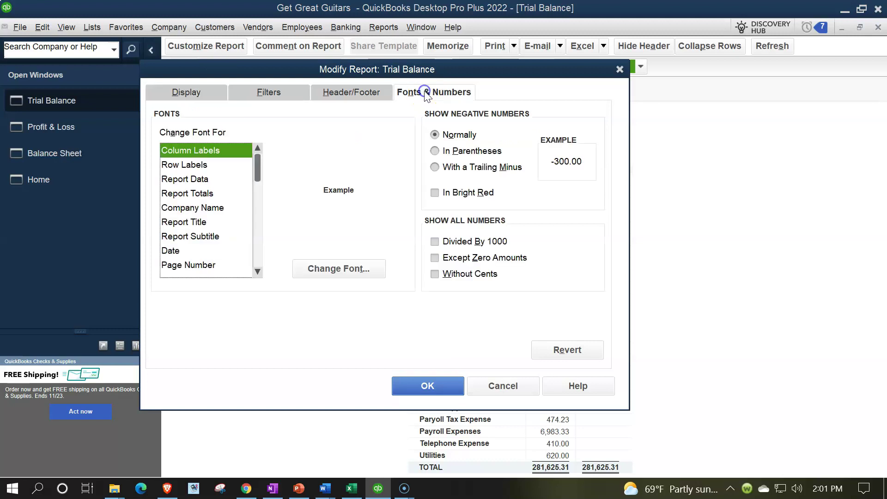
{"action": "left_click", "coordinate": [364, 271]}
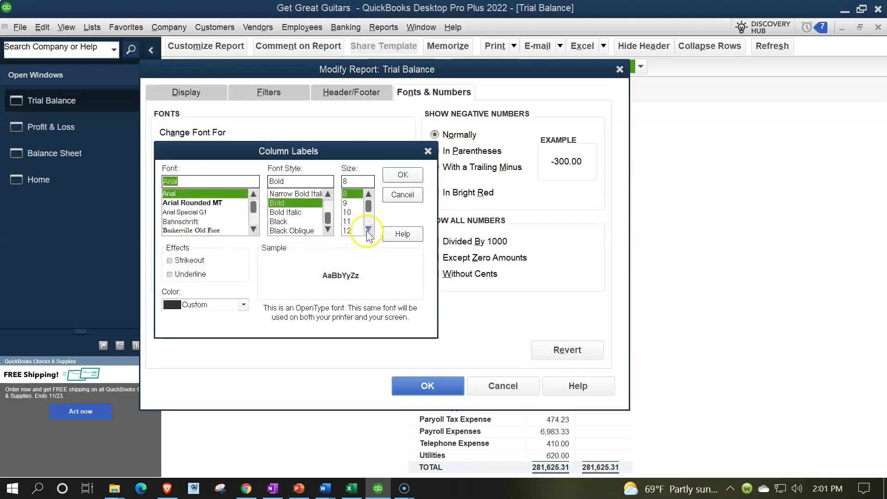
{"action": "left_click", "coordinate": [368, 230]}
{"action": "left_click", "coordinate": [401, 175]}
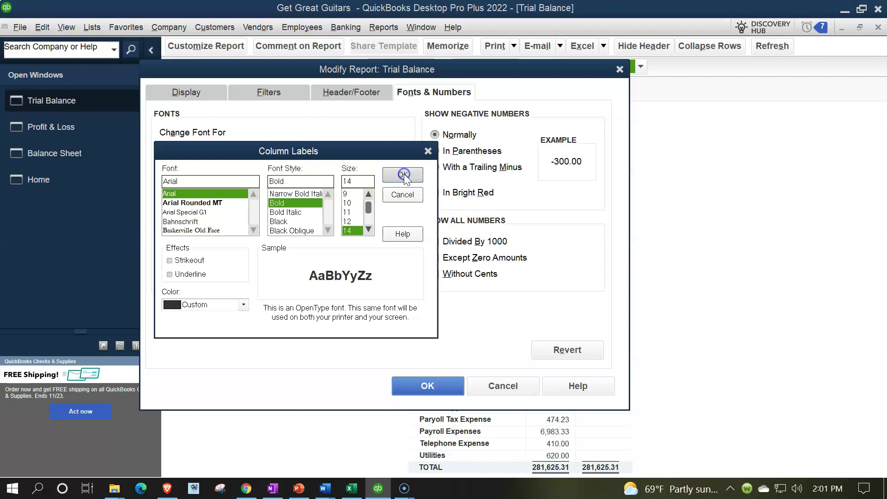
{"action": "left_click", "coordinate": [406, 153]}
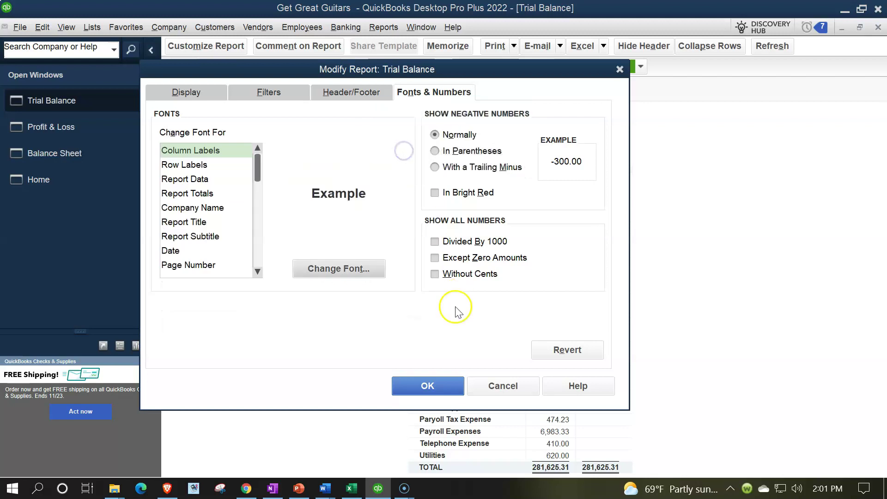
{"action": "left_click", "coordinate": [444, 389]}
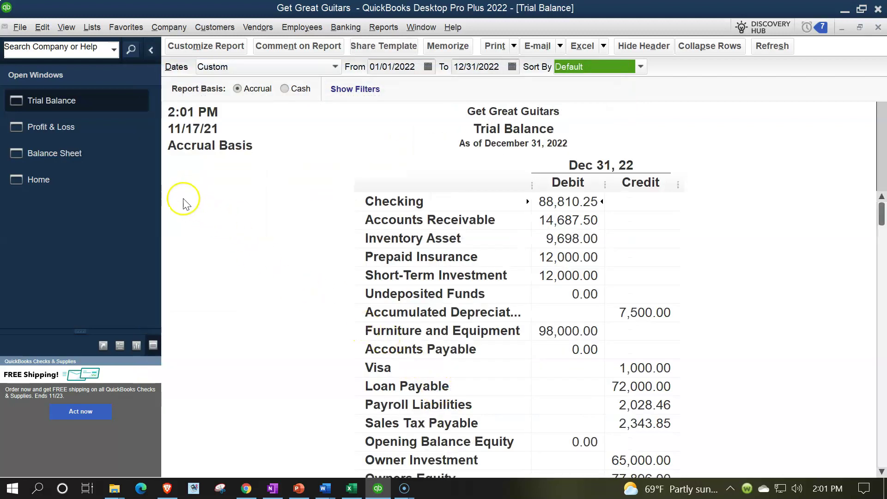
On the Balance Sheet, QuickZoom into Loan Payable's 72,000.00 and close the transaction detail
{"action": "left_click", "coordinate": [100, 159]}
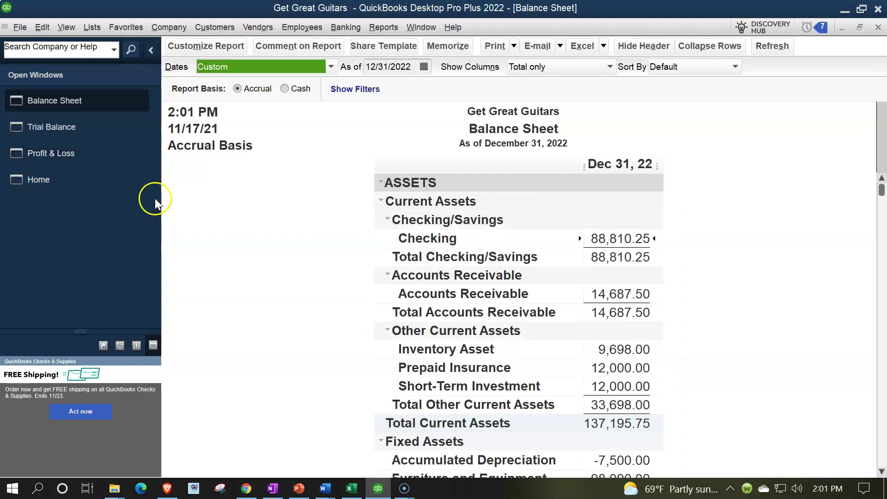
{"action": "left_click", "coordinate": [344, 307]}
{"action": "scroll", "coordinate": [346, 312], "scroll_direction": "down", "scroll_amount": 7}
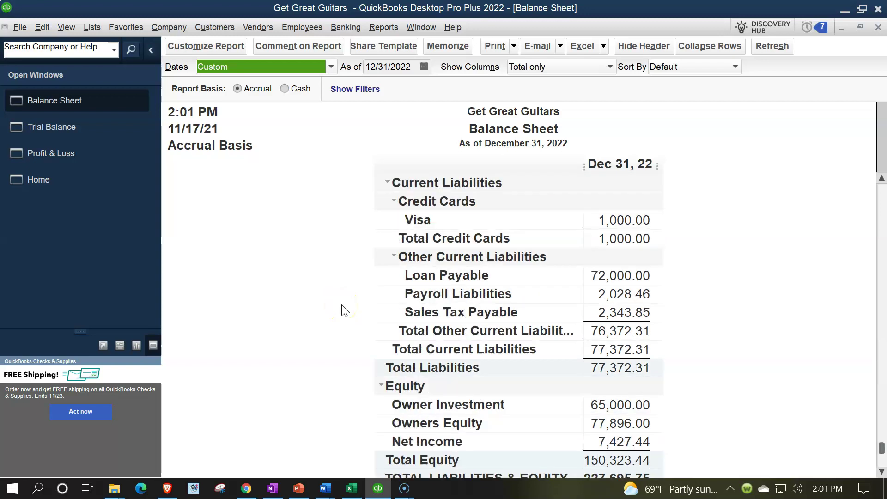
{"action": "left_click", "coordinate": [606, 273]}
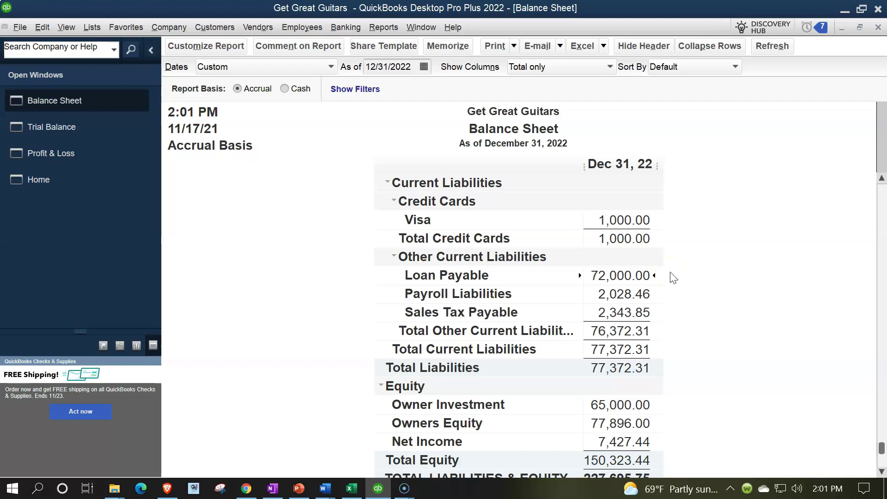
{"action": "double_click", "coordinate": [622, 271]}
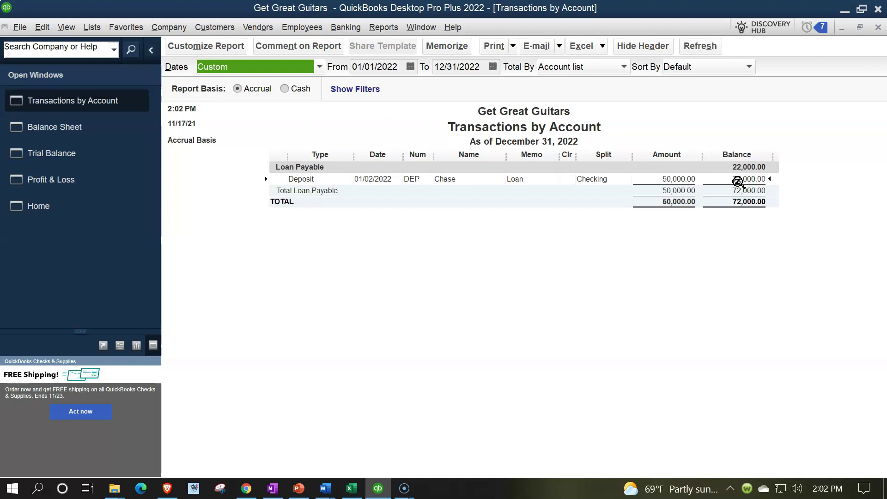
{"action": "left_click", "coordinate": [877, 28]}
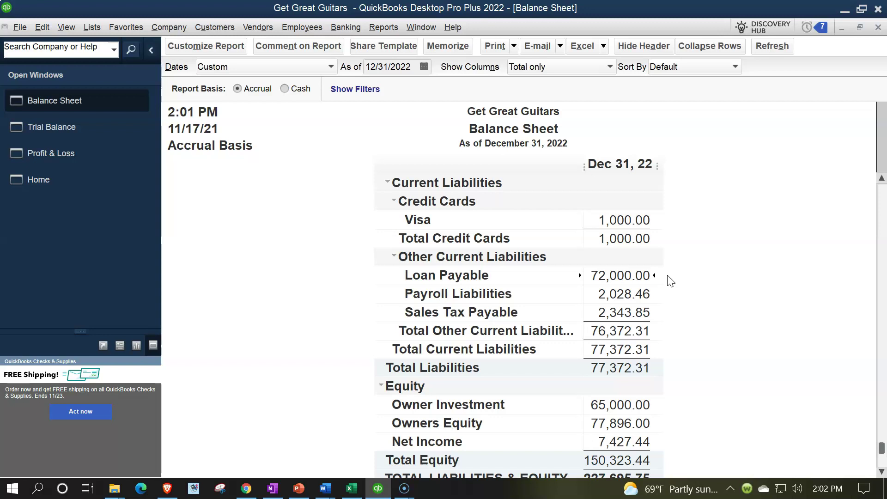
Switch to the Home page, then bring the Balance Sheet back in front
{"action": "left_click", "coordinate": [107, 184]}
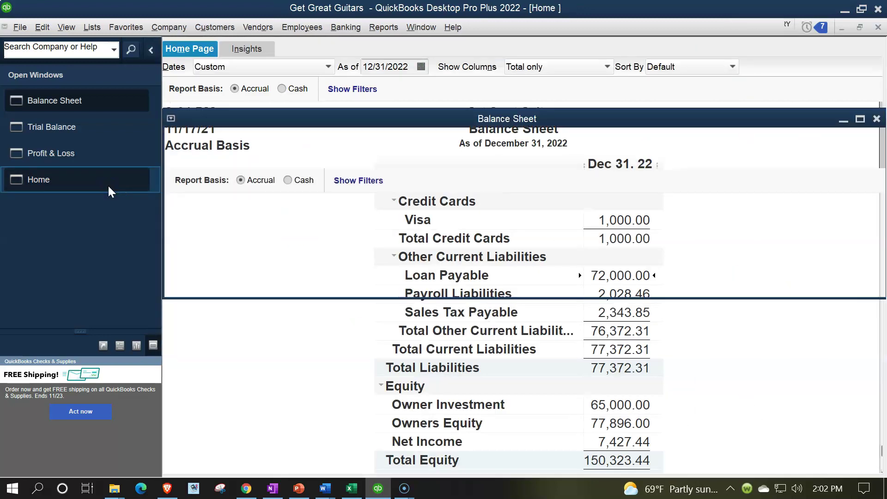
{"action": "left_click", "coordinate": [573, 351]}
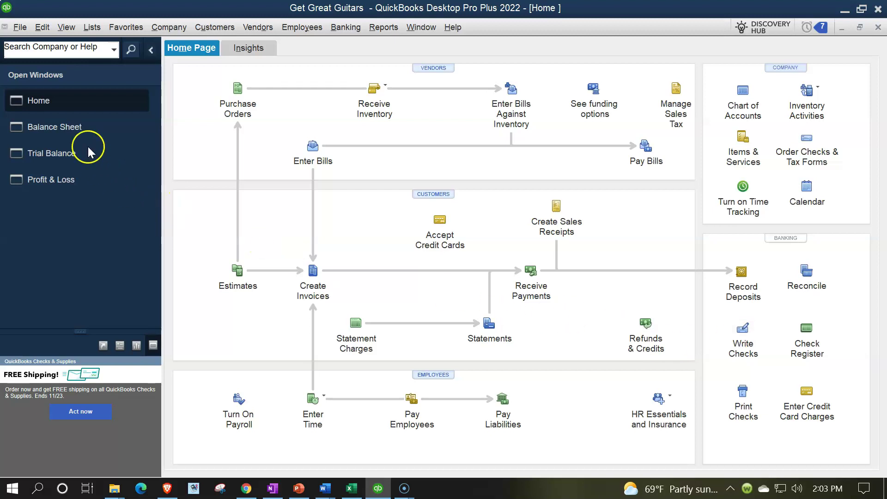
{"action": "left_click", "coordinate": [76, 132]}
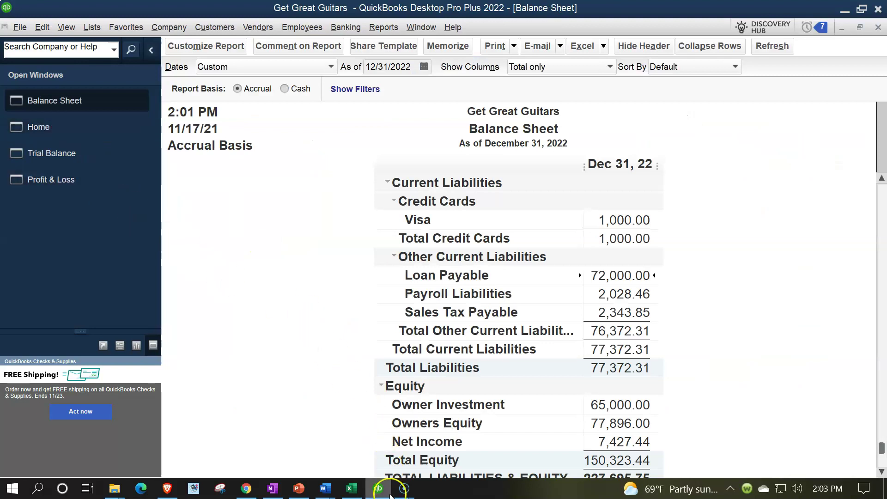
Switch to the Excel Loan Amortization workbook with the 72,000.00, 5-year, 5% schedule
{"action": "left_click", "coordinate": [352, 488]}
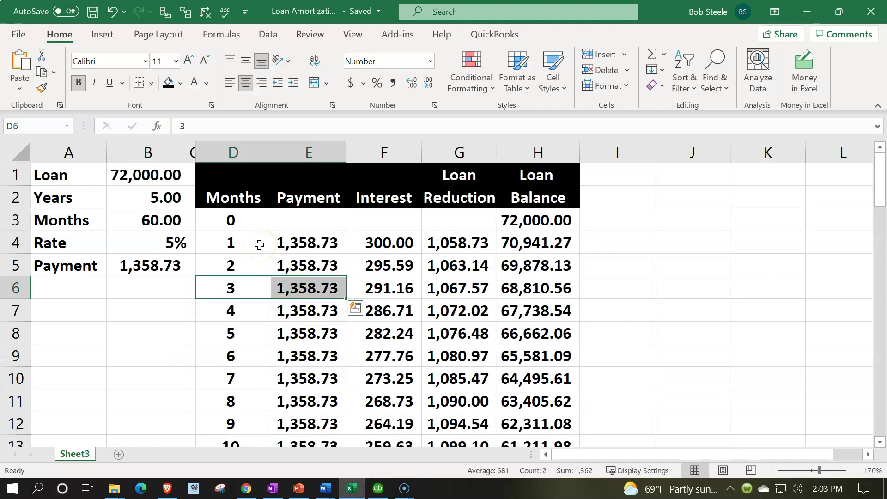
{"action": "left_click", "coordinate": [296, 247]}
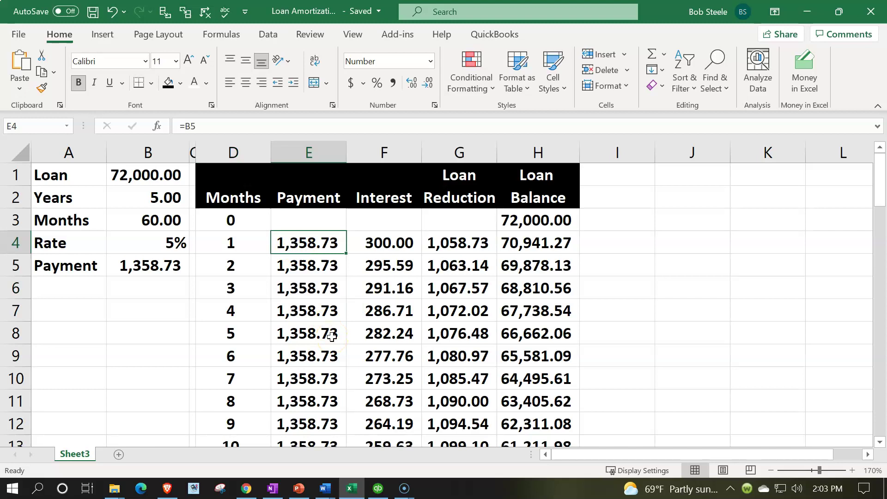
{"action": "key", "text": "Right"}
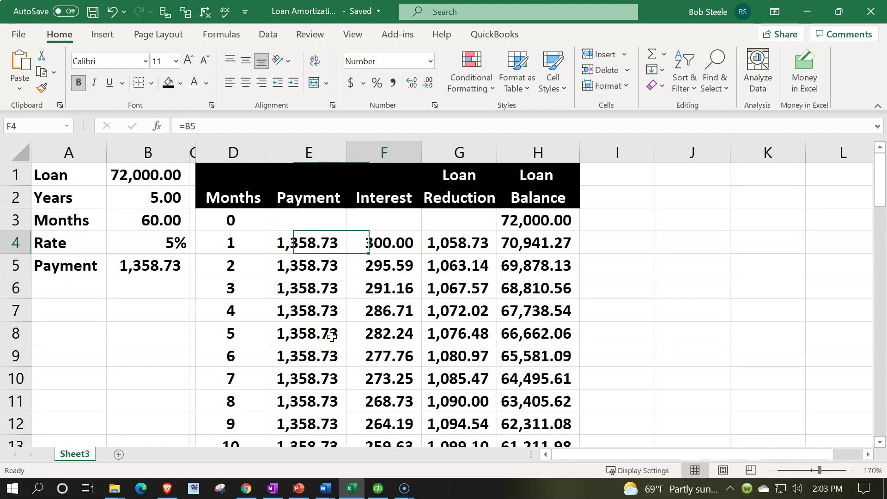
{"action": "key", "text": "Right"}
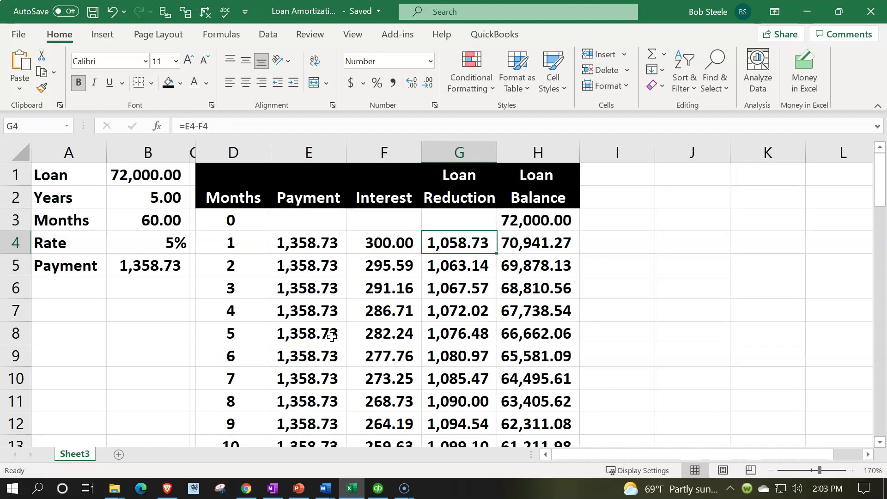
{"action": "key", "text": "Down"}
{"action": "key", "text": "Left"}
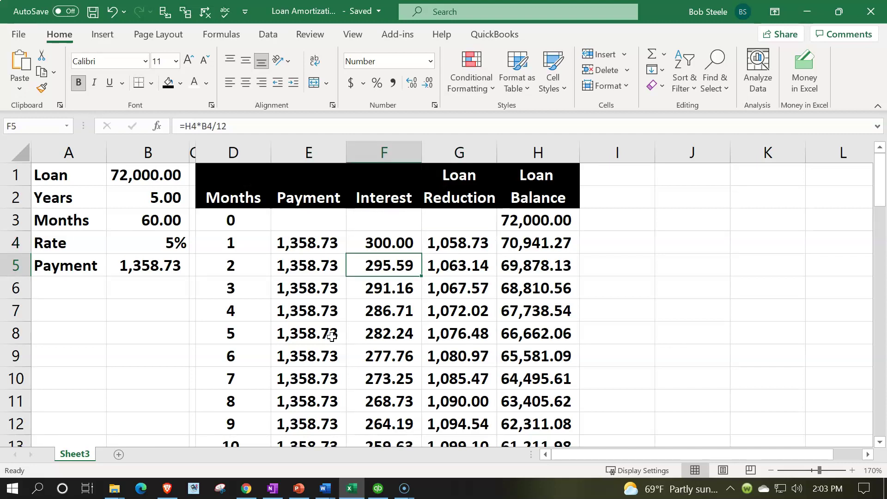
{"action": "key", "text": "Right"}
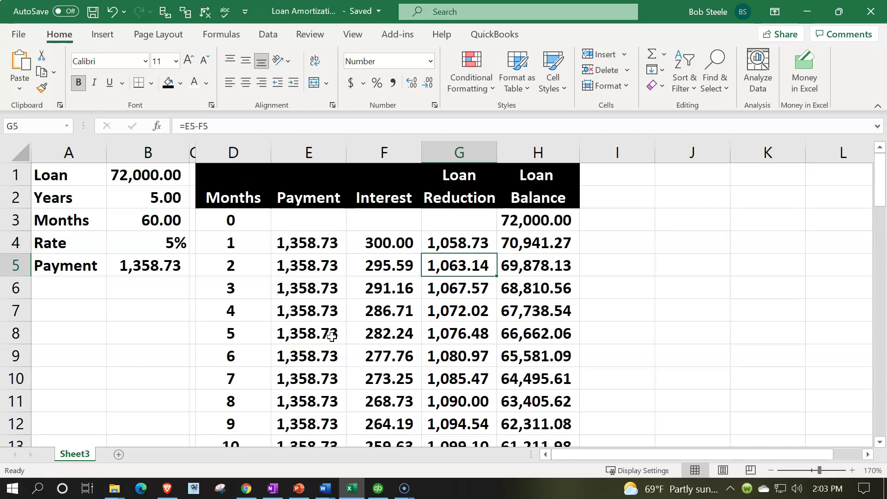
{"action": "key", "text": "Left"}
{"action": "key", "text": "Left"}
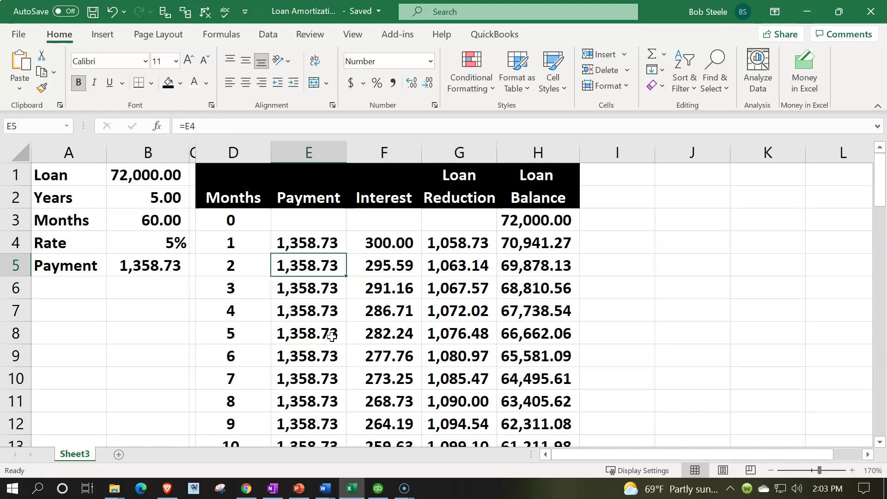
{"action": "key", "text": "Up"}
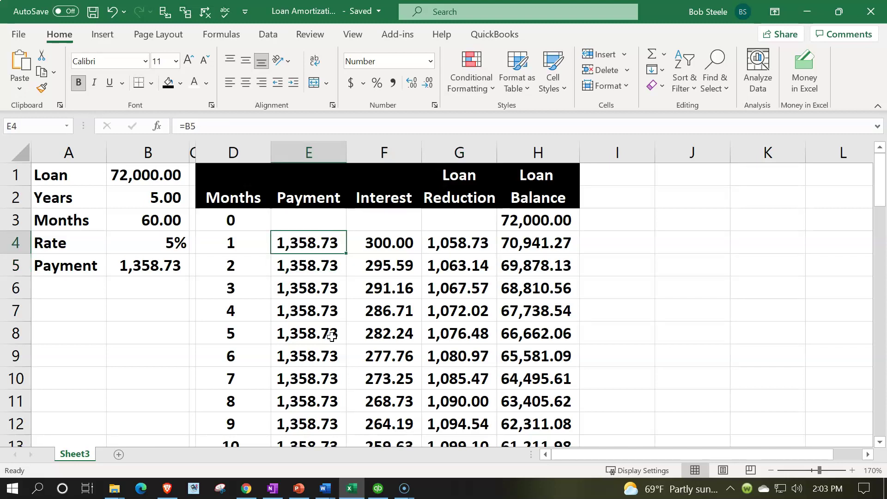
{"action": "key", "text": "Down"}
{"action": "key", "text": "Down"}
{"action": "key", "text": "Down"}
{"action": "key", "text": "Down"}
{"action": "key", "text": "Down"}
{"action": "key", "text": "Down"}
{"action": "key", "text": "Down"}
{"action": "key", "text": "Down"}
{"action": "key", "text": "Down"}
{"action": "key", "text": "Down"}
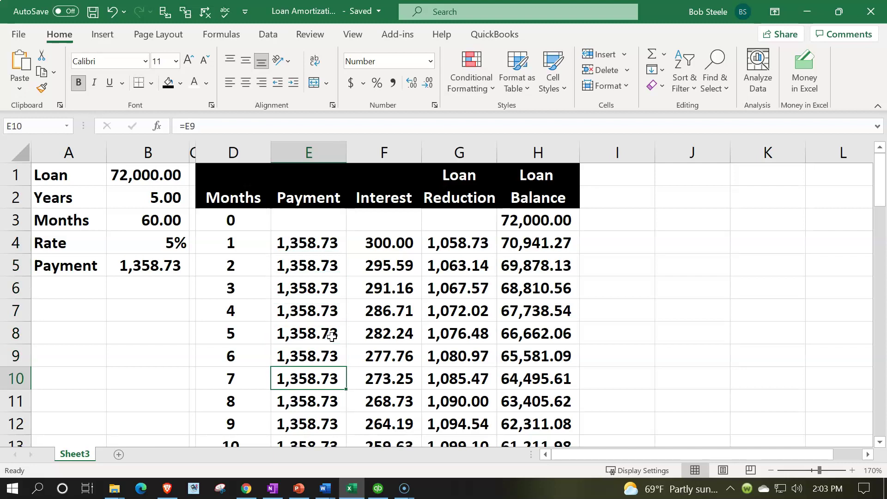
{"action": "key", "text": "Down"}
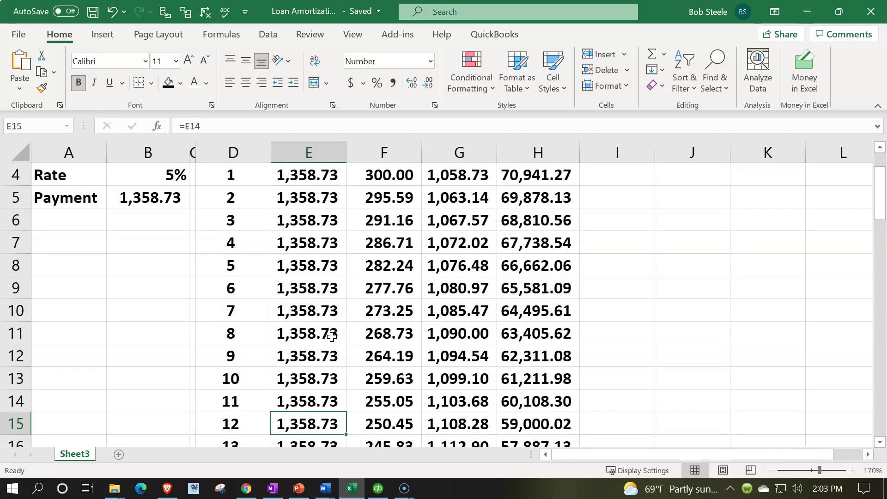
Check the twelfth-month balance, shade the first month's row light green, and return to QuickBooks
{"action": "key", "text": "Right"}
{"action": "key", "text": "Right"}
{"action": "key", "text": "Right"}
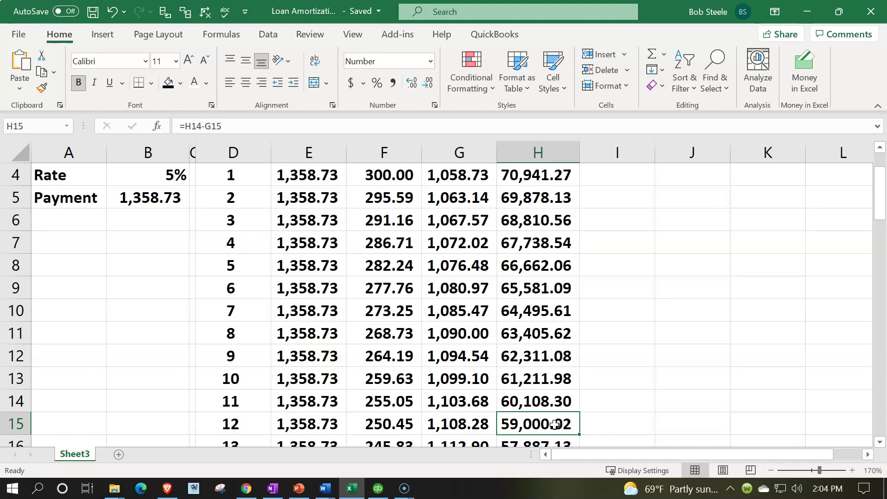
{"action": "scroll", "coordinate": [555, 424], "scroll_direction": "up", "scroll_amount": 1}
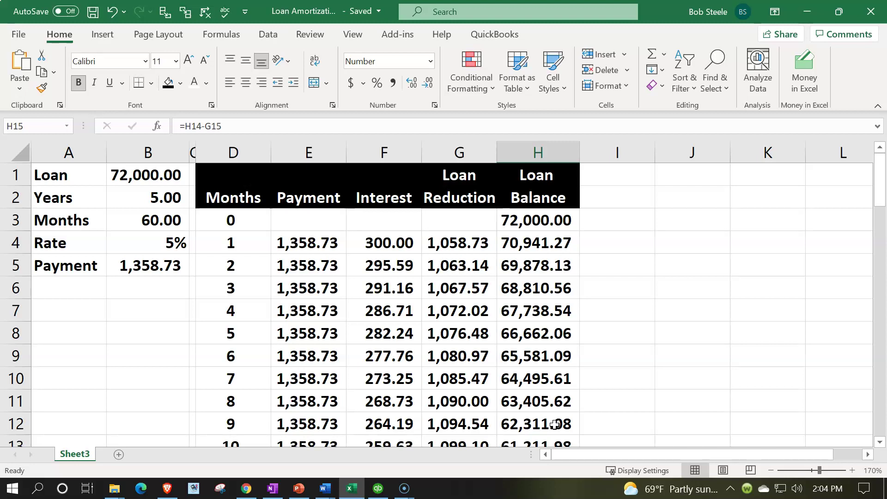
{"action": "left_click_drag", "start_coordinate": [233, 246], "coordinate": [531, 247]}
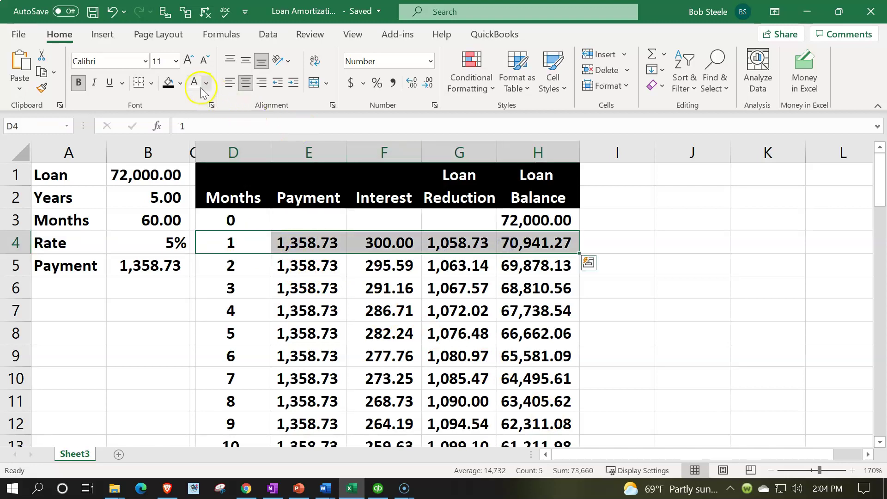
{"action": "left_click", "coordinate": [178, 84]}
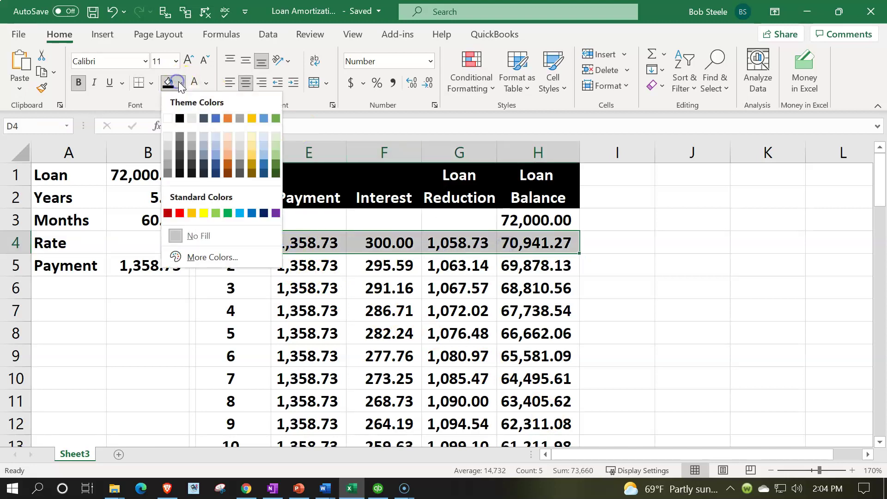
{"action": "left_click", "coordinate": [216, 214]}
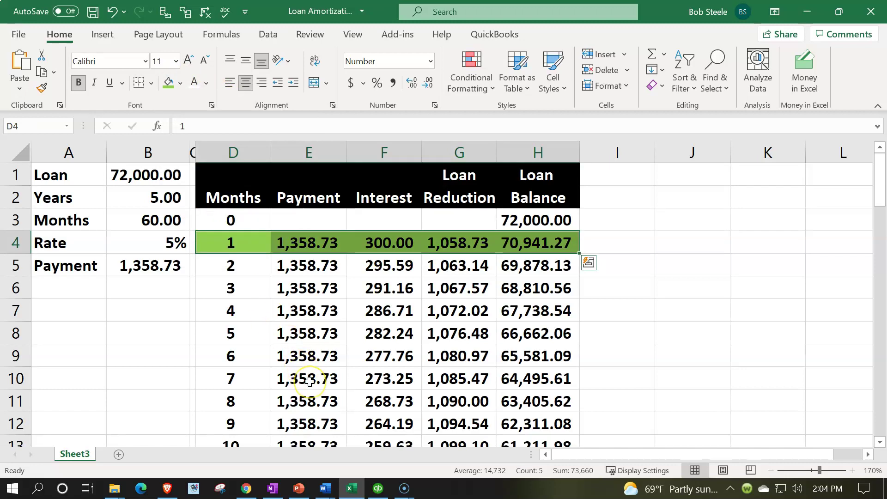
{"action": "left_click", "coordinate": [379, 490]}
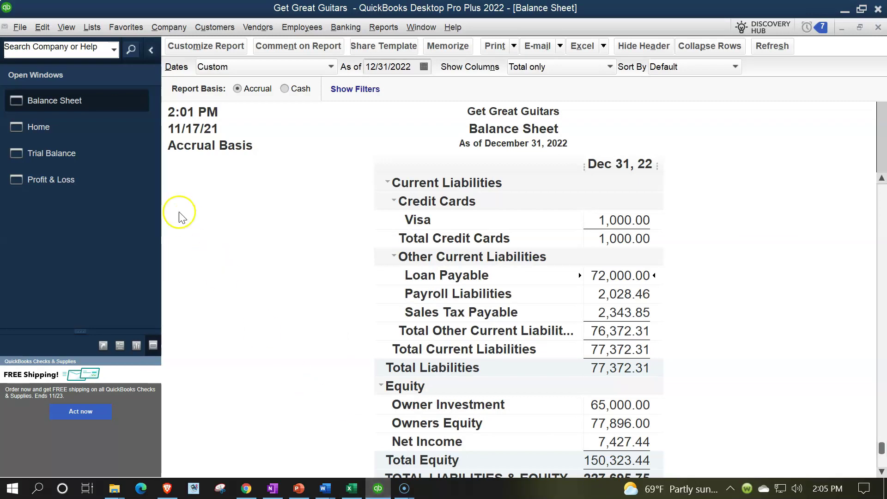
Start check 1016 from Checking, dated 02/01/2022 and payable to Chase
{"action": "left_click", "coordinate": [47, 134]}
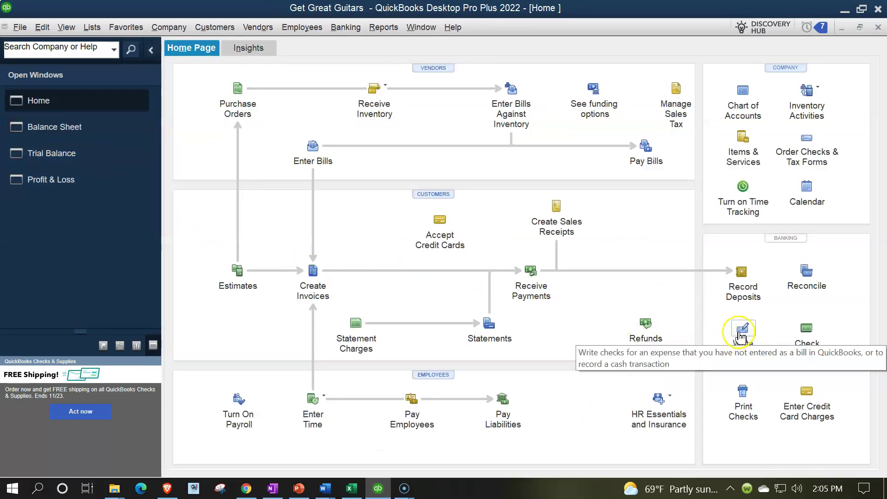
{"action": "left_click", "coordinate": [741, 334]}
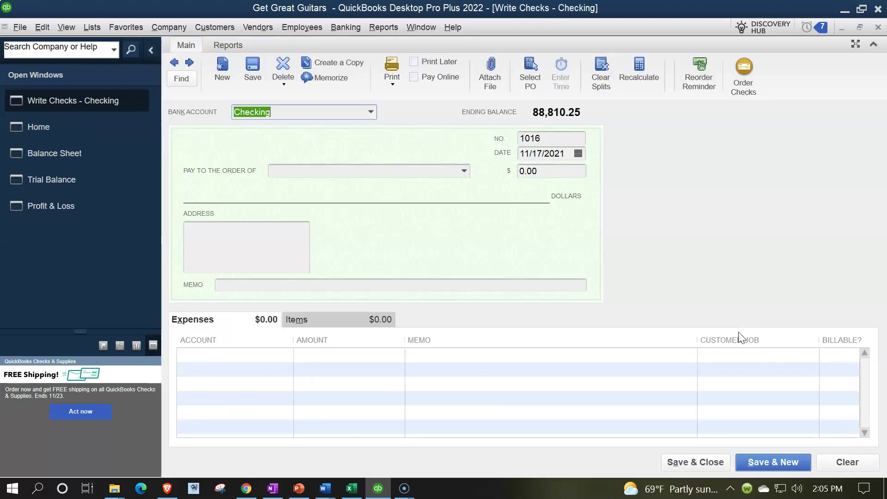
{"action": "key", "text": "Tab"}
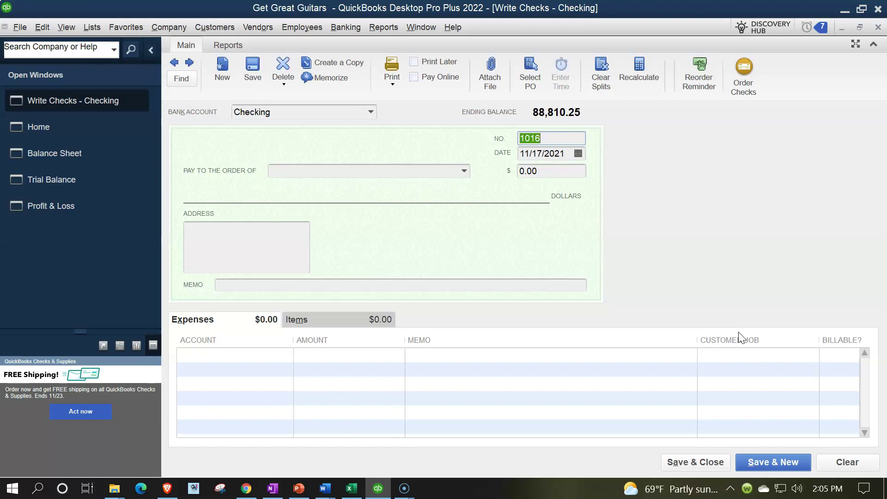
{"action": "key", "text": "Tab"}
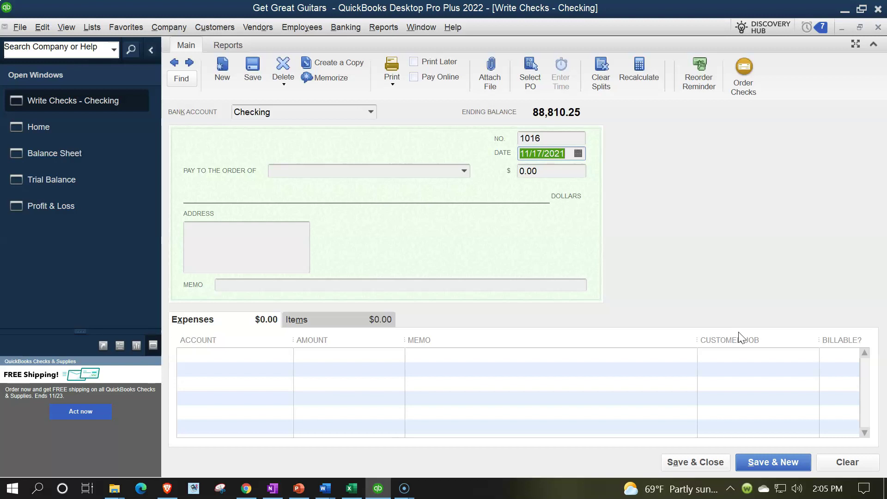
{"action": "type", "text": "02/01/"}
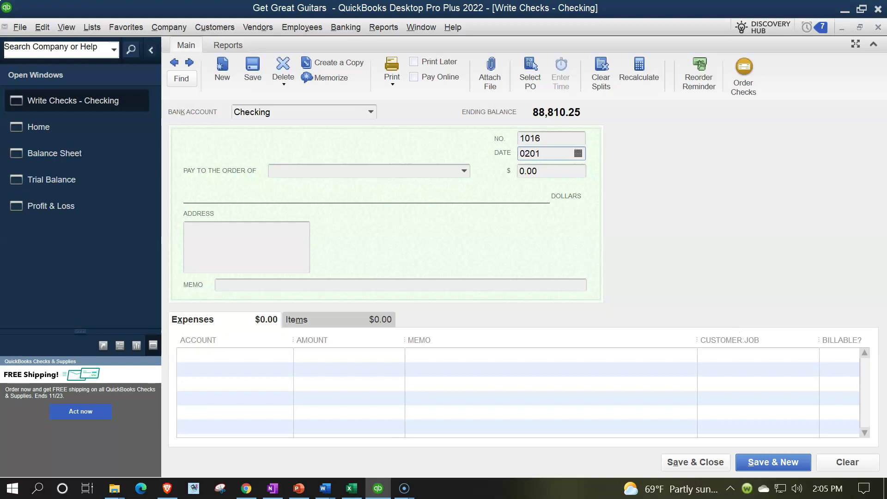
{"action": "type", "text": "202"}
{"action": "key", "text": "Tab"}
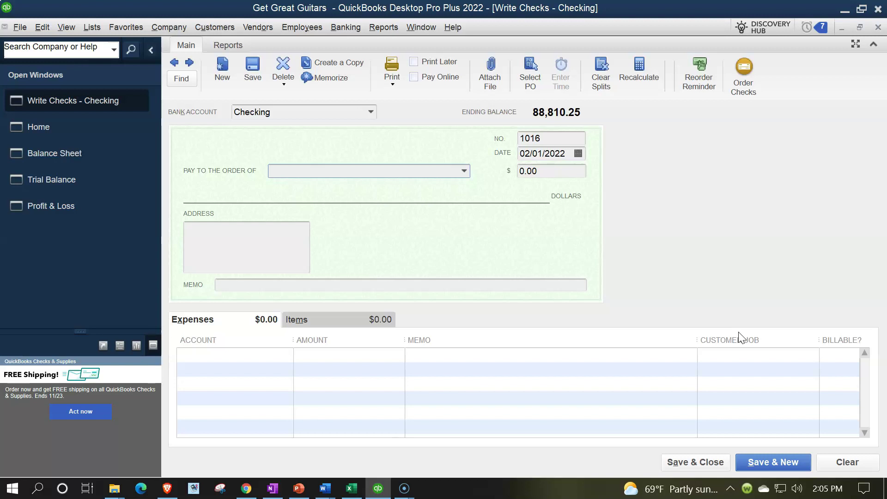
{"action": "type", "text": "Chase"}
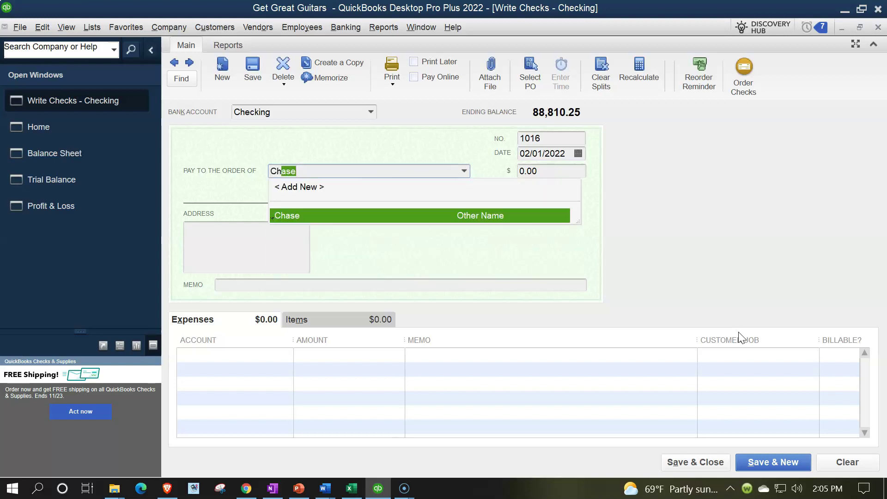
{"action": "key", "text": "Tab"}
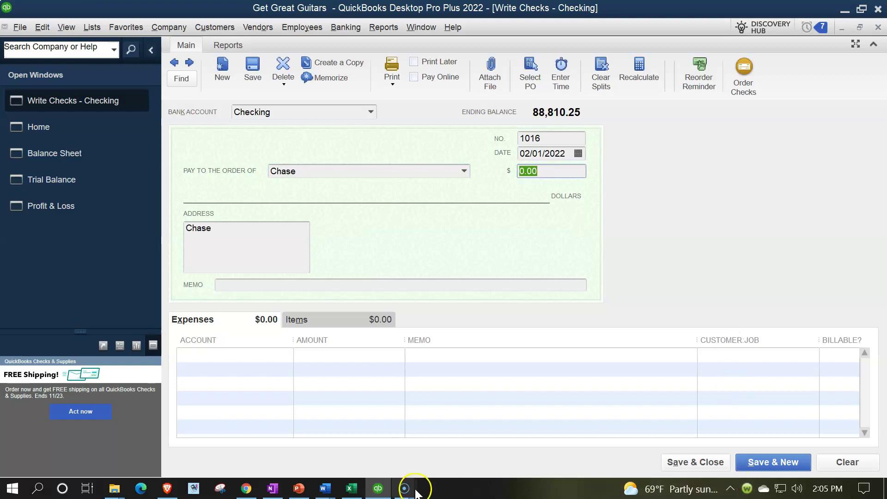
Enter the amortization table's 1,358.73 monthly payment as the check amount
{"action": "left_click", "coordinate": [352, 487]}
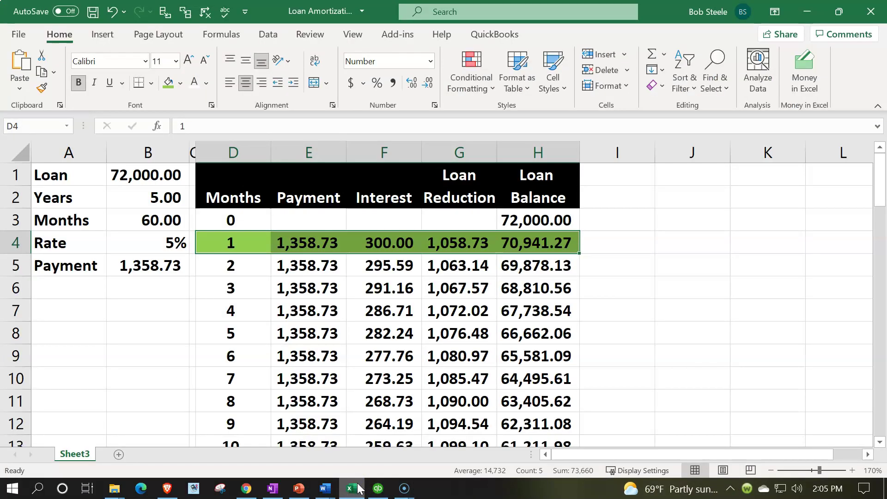
{"action": "left_click", "coordinate": [378, 488]}
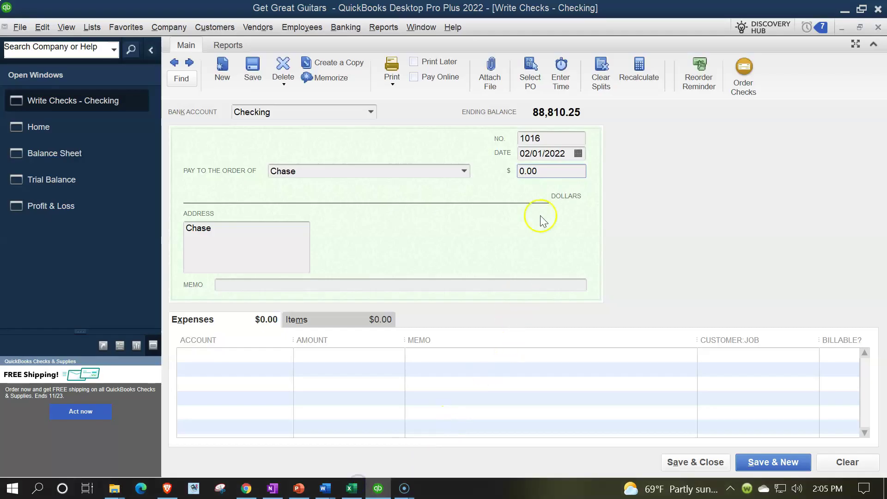
{"action": "left_click", "coordinate": [551, 167]}
{"action": "type", "text": "1,35"}
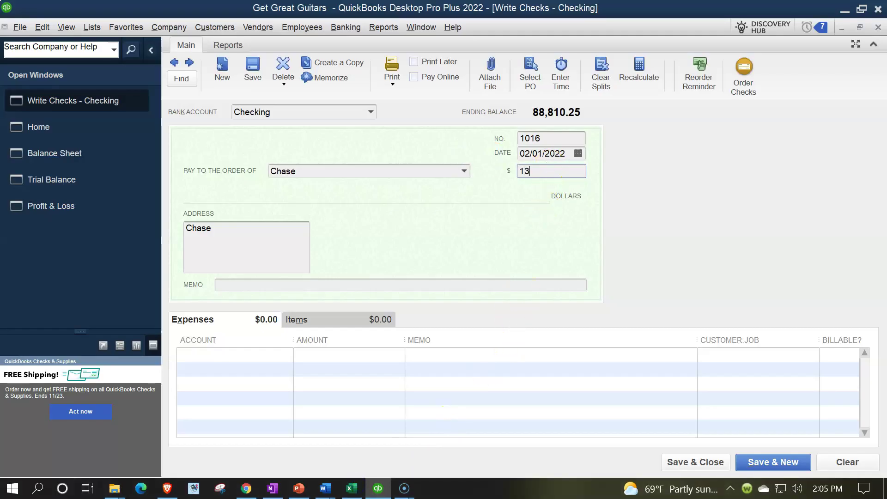
{"action": "type", "text": "8.73"}
{"action": "key", "text": "Tab"}
{"action": "key", "text": "Tab"}
{"action": "key", "text": "Tab"}
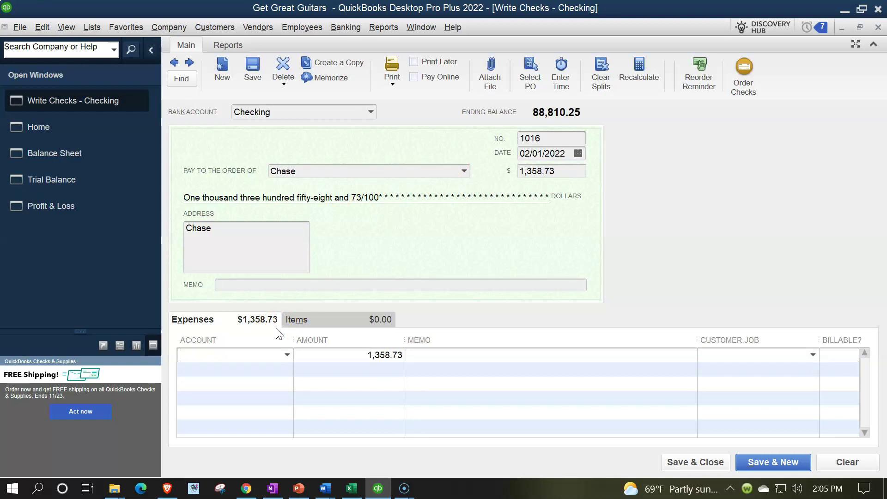
{"action": "left_click", "coordinate": [354, 489]}
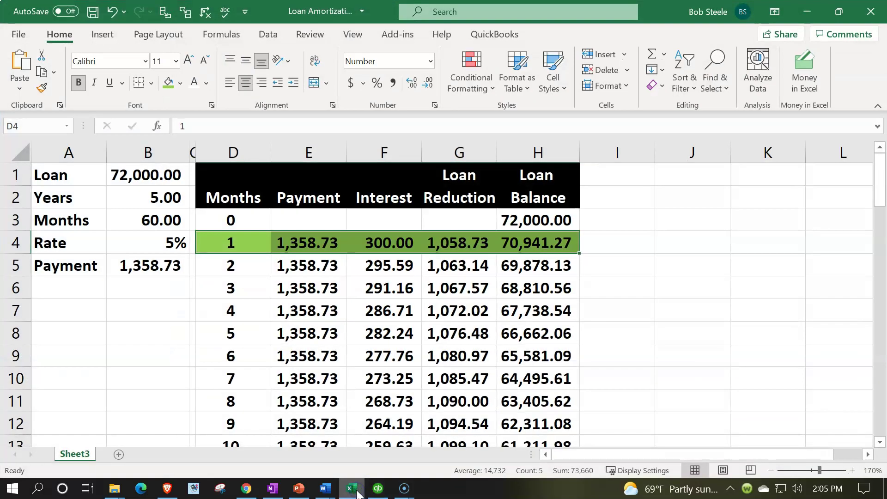
{"action": "left_click", "coordinate": [353, 489]}
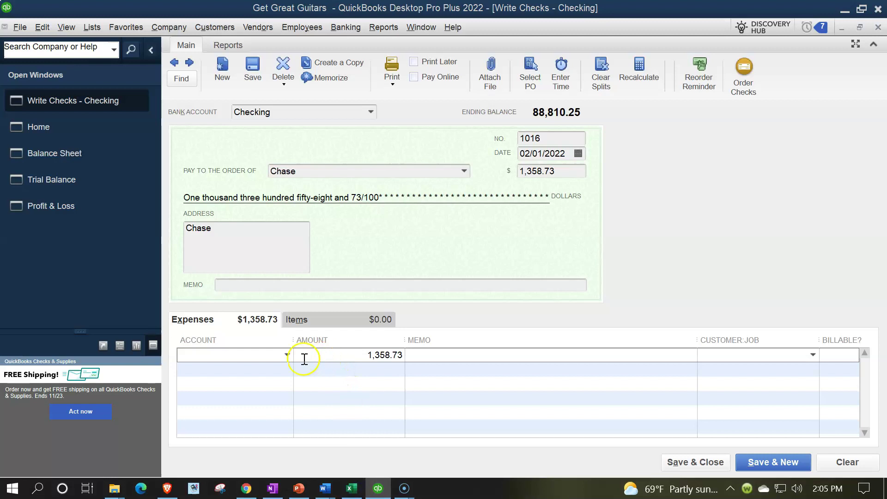
Charge the first split line to Interest Expense with memo 'First loan payment'
{"action": "left_click", "coordinate": [286, 356]}
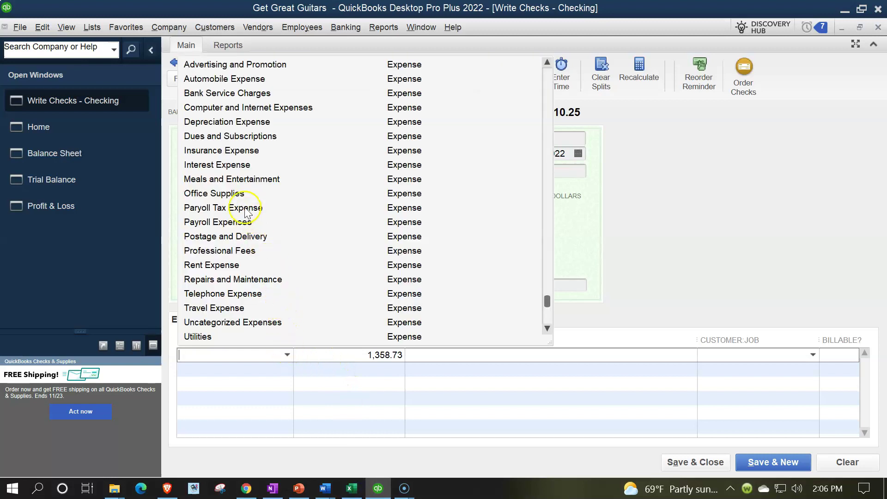
{"action": "left_click", "coordinate": [217, 165]}
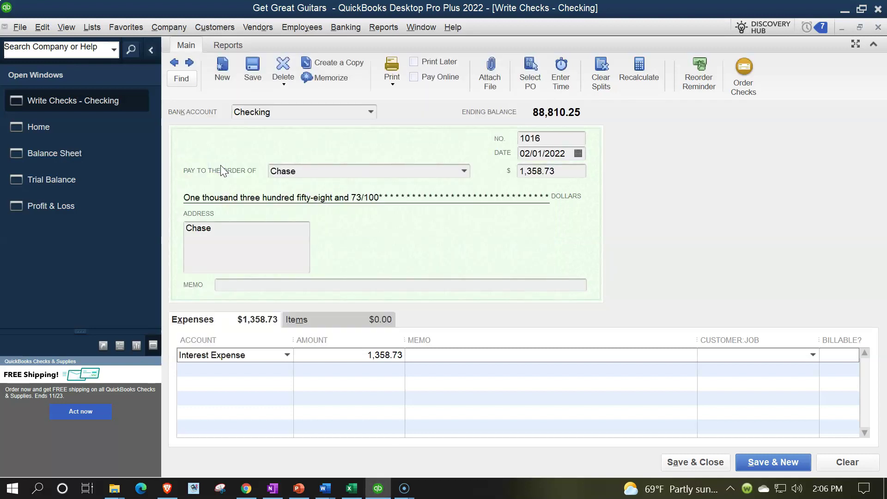
{"action": "key", "text": "Tab"}
{"action": "key", "text": "Tab"}
{"action": "type", "text": "First loan payment"}
{"action": "key", "text": "Tab"}
{"action": "key", "text": "Tab"}
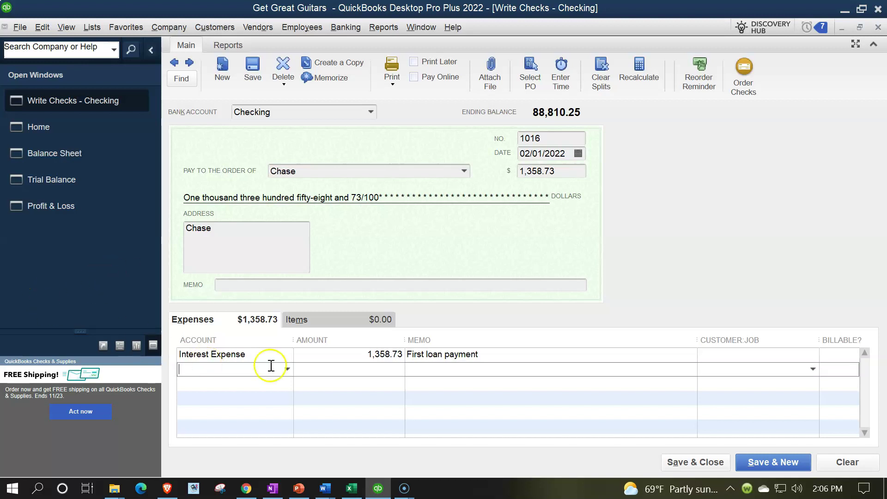
Assign the second split line to the Loan Payable account
{"action": "left_click", "coordinate": [288, 368]}
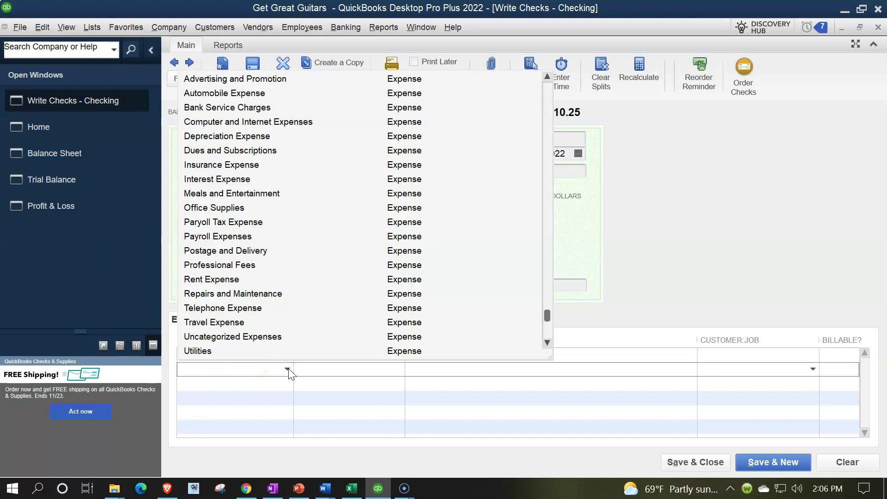
{"action": "scroll", "coordinate": [295, 250], "scroll_direction": "up", "scroll_amount": 6}
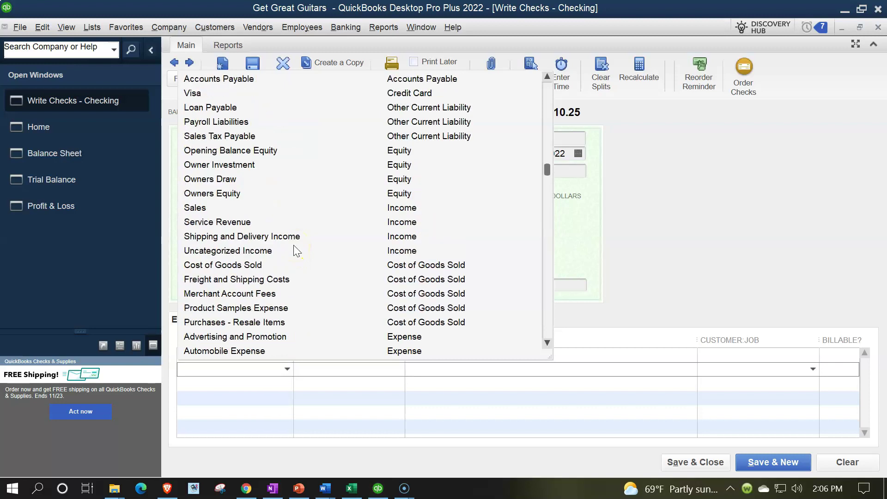
{"action": "scroll", "coordinate": [293, 245], "scroll_direction": "up", "scroll_amount": 2}
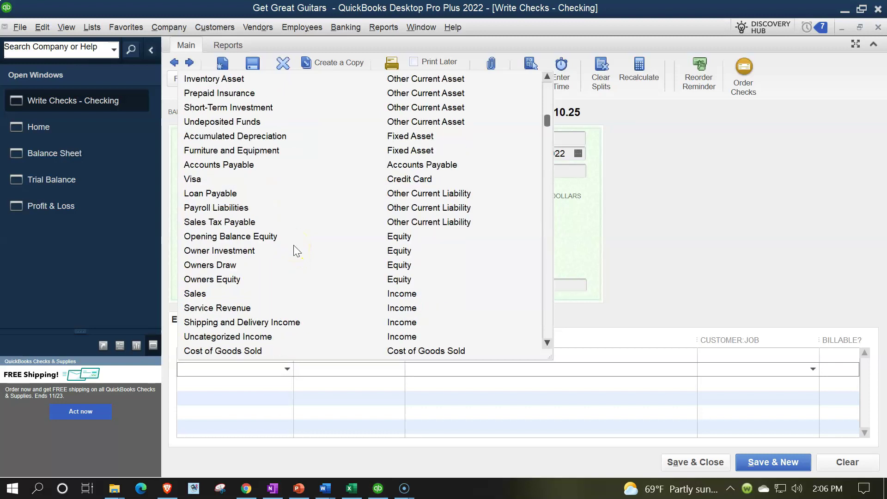
{"action": "scroll", "coordinate": [296, 250], "scroll_direction": "up", "scroll_amount": 1}
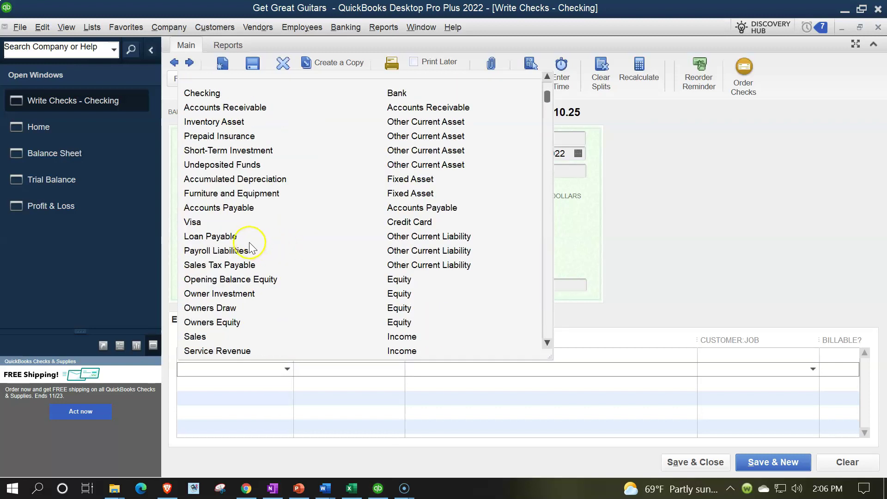
{"action": "left_click", "coordinate": [226, 236]}
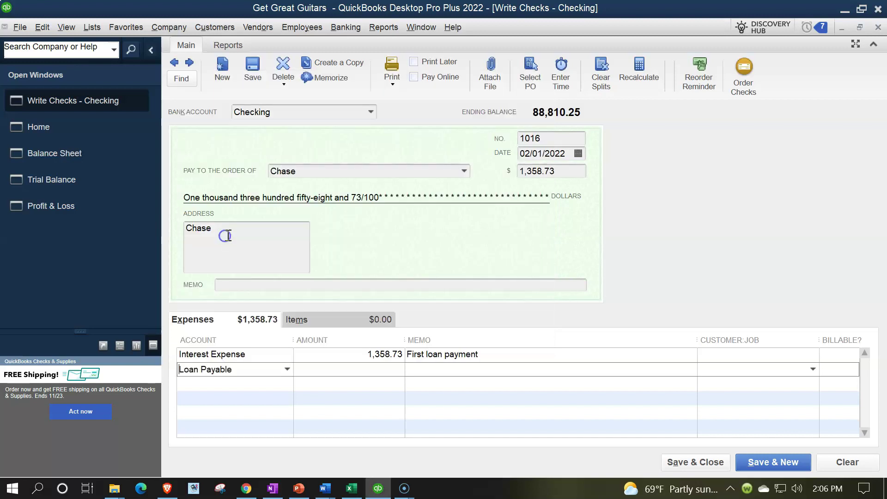
Set the split amounts to 300.00 Interest Expense and 1,058.73 Loan Payable, matching the amortization table
{"action": "left_click", "coordinate": [341, 355]}
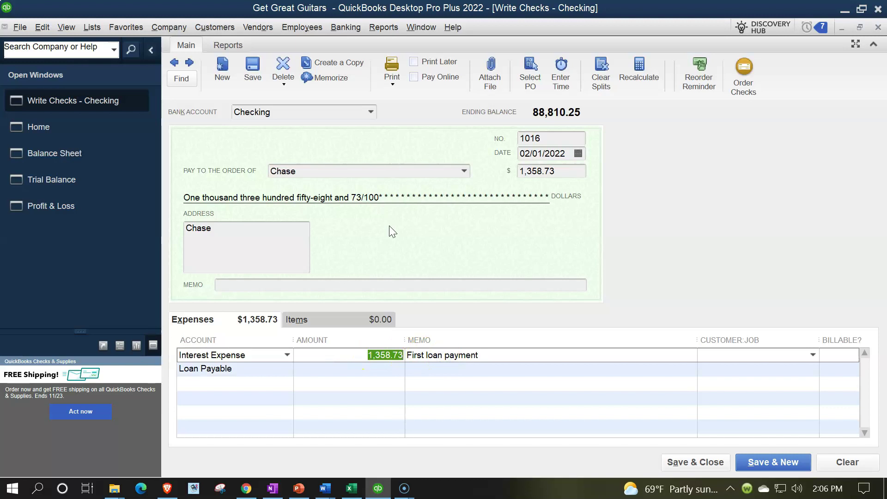
{"action": "type", "text": "300.00"}
{"action": "key", "text": "Tab"}
{"action": "key", "text": "Tab"}
{"action": "key", "text": "Tab"}
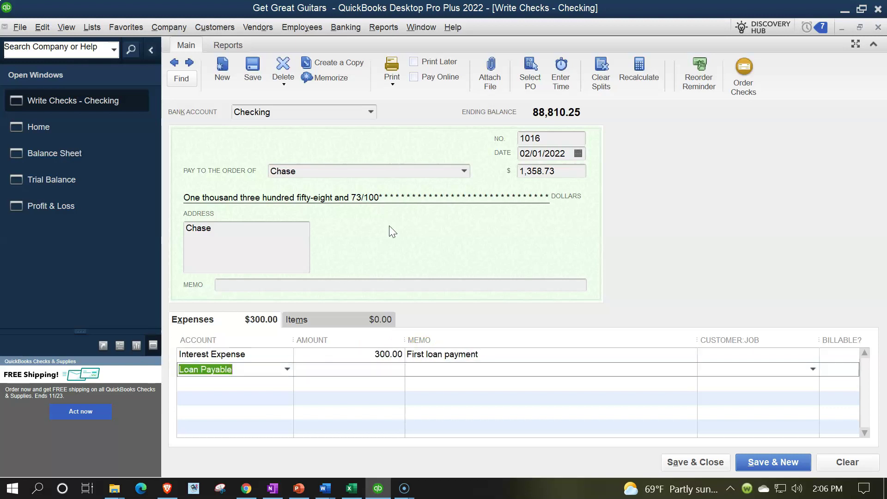
{"action": "left_click", "coordinate": [351, 488]}
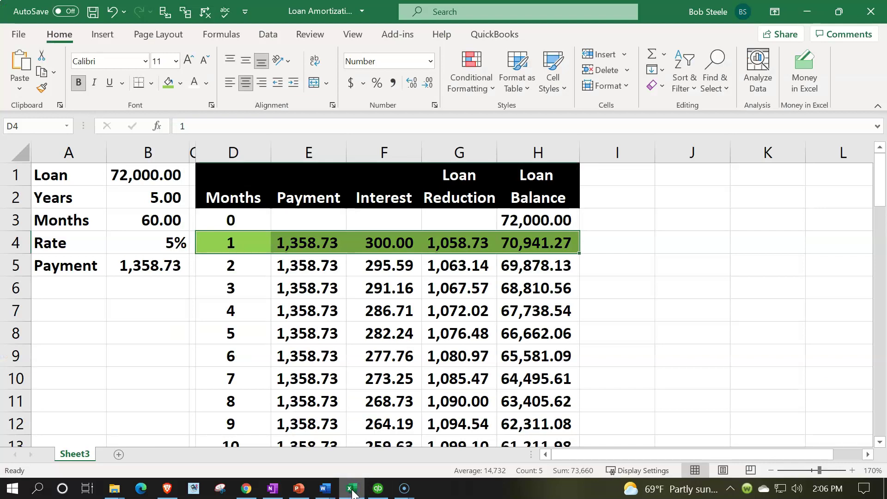
{"action": "left_click", "coordinate": [352, 489]}
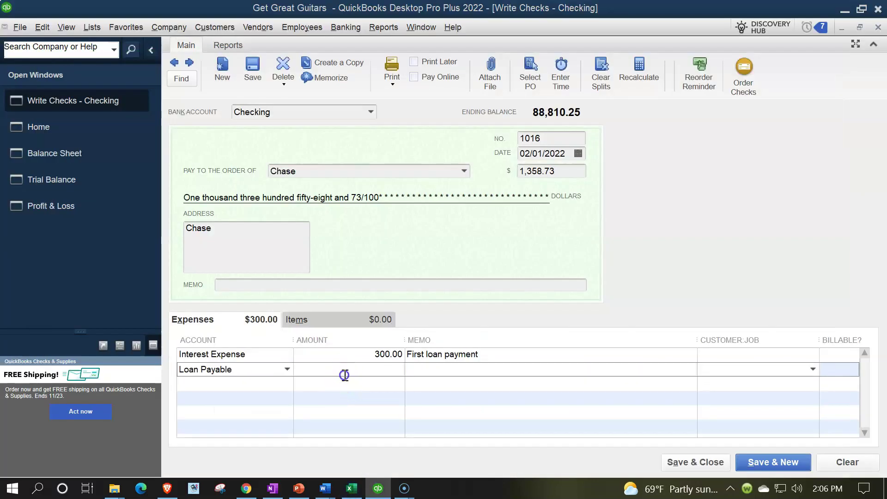
{"action": "left_click", "coordinate": [345, 375]}
{"action": "type", "text": "1,058.73"}
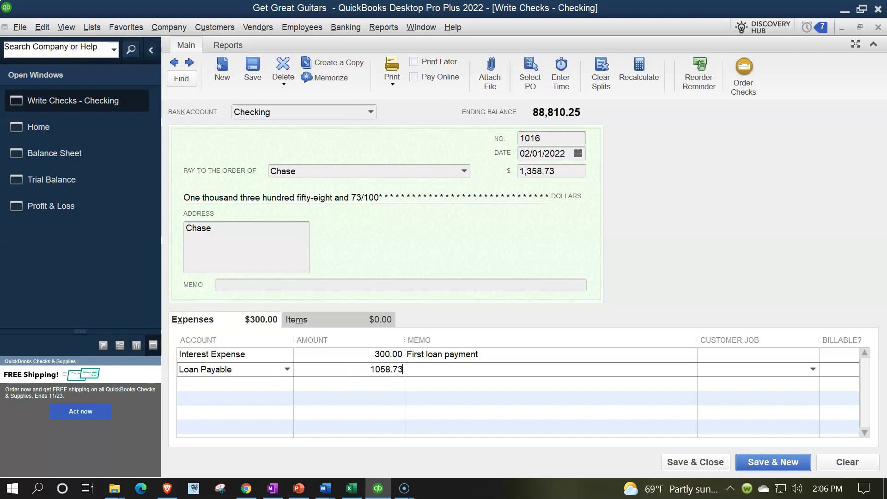
{"action": "key", "text": "Tab"}
Copy the 'First loan payment' memo onto the Loan Payable line
{"action": "left_click", "coordinate": [482, 354]}
{"action": "left_click_drag", "start_coordinate": [493, 354], "coordinate": [408, 350]}
{"action": "key", "text": "ctrl+c"}
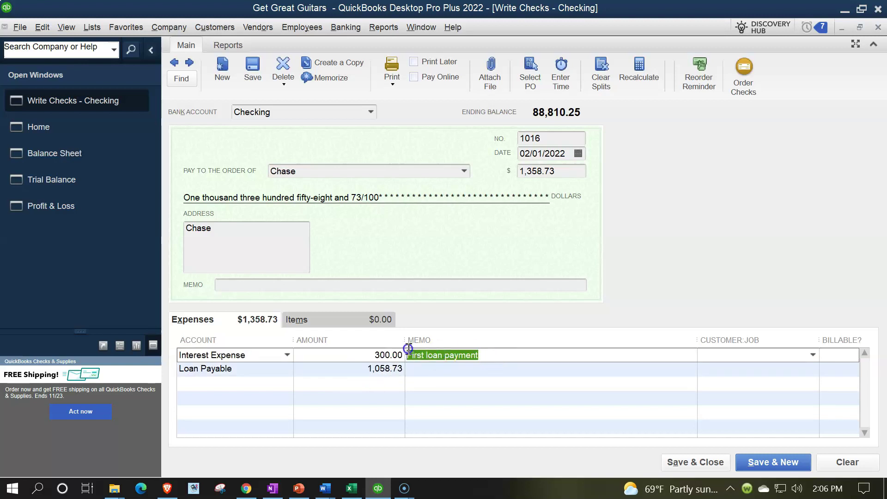
{"action": "left_click", "coordinate": [429, 368]}
{"action": "key", "text": "ctrl+v"}
{"action": "key", "text": "Tab"}
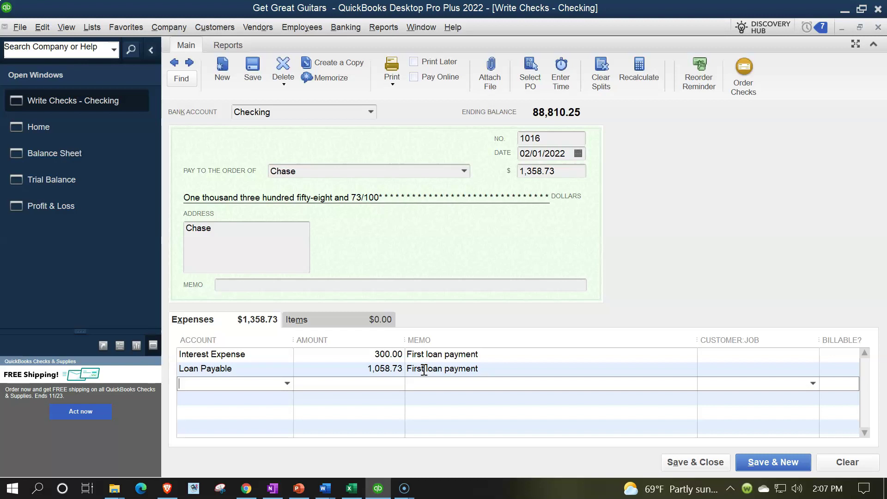
Save check 1016 and confirm the 02/01/2022 payment in the Trial Balance's Checking detail
{"action": "left_click", "coordinate": [691, 464]}
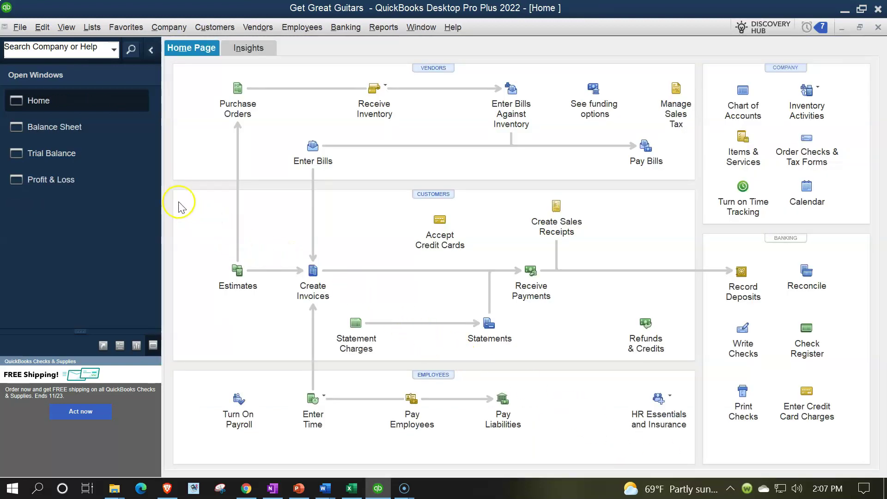
{"action": "left_click", "coordinate": [71, 150]}
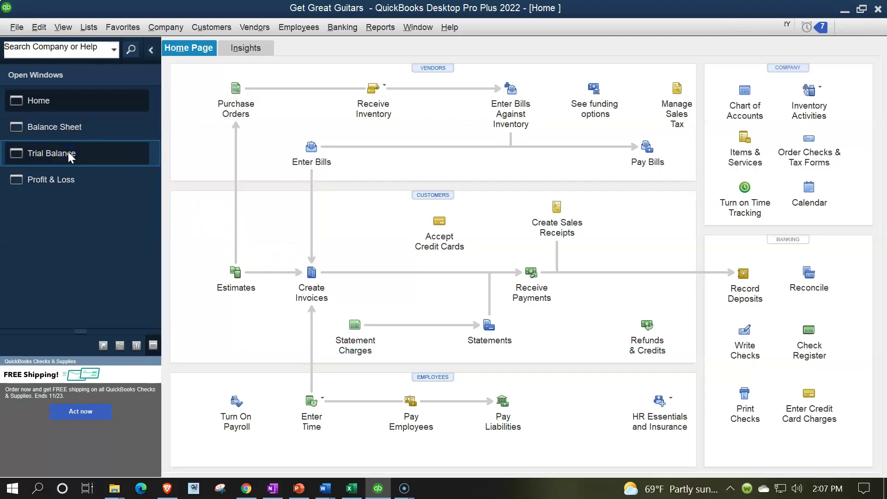
{"action": "double_click", "coordinate": [584, 202]}
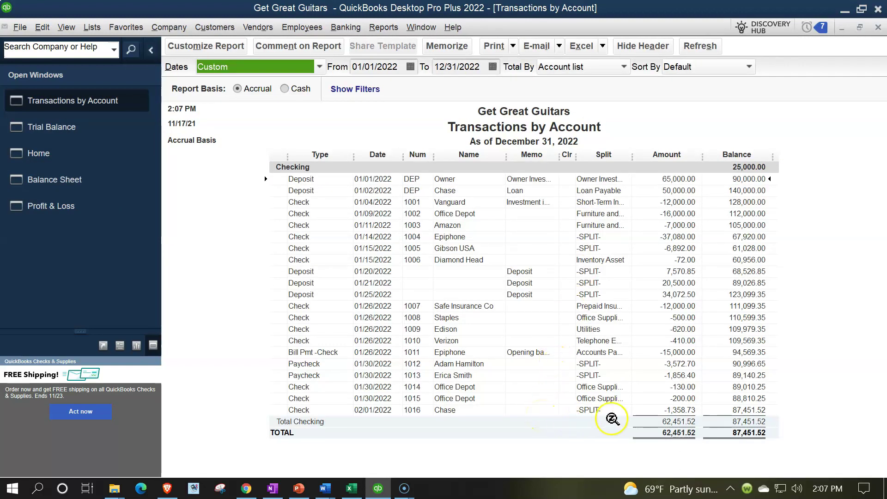
{"action": "left_click", "coordinate": [664, 409]}
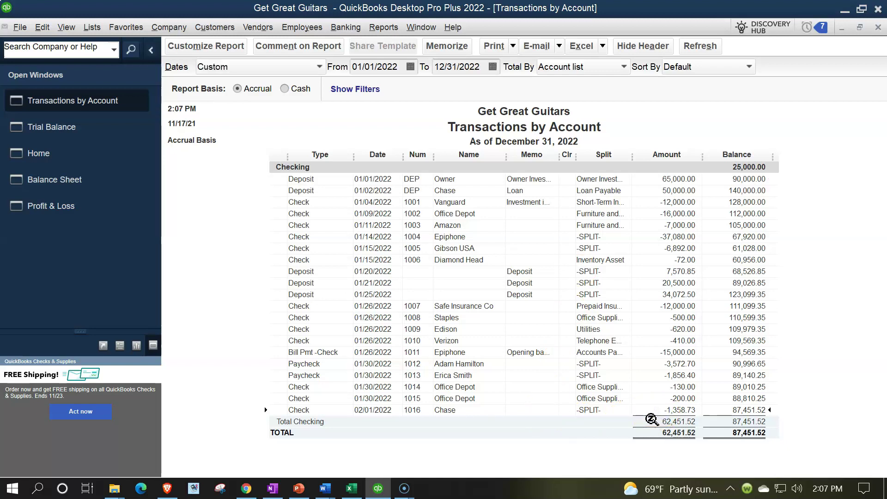
{"action": "left_click", "coordinate": [877, 27]}
Drill into Interest Expense and Loan Payable, confirming the 1,058.73 payment leaves 70,941.27
{"action": "scroll", "coordinate": [746, 279], "scroll_direction": "down", "scroll_amount": 4}
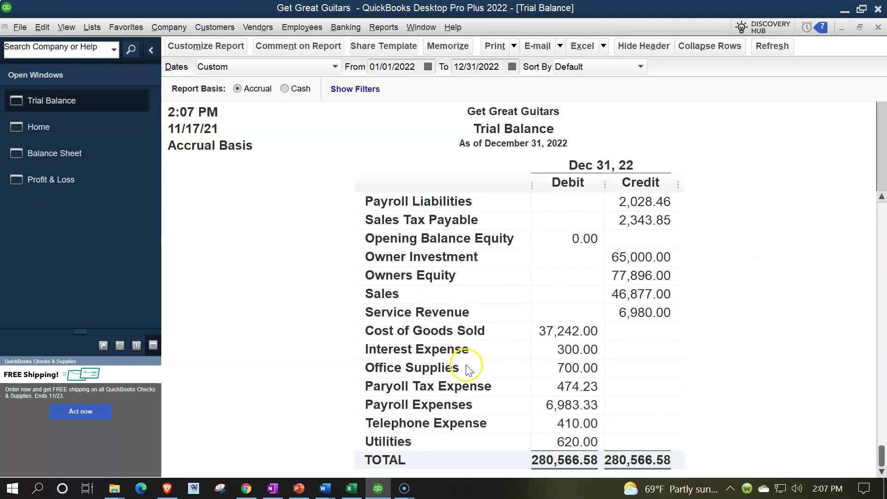
{"action": "double_click", "coordinate": [573, 353]}
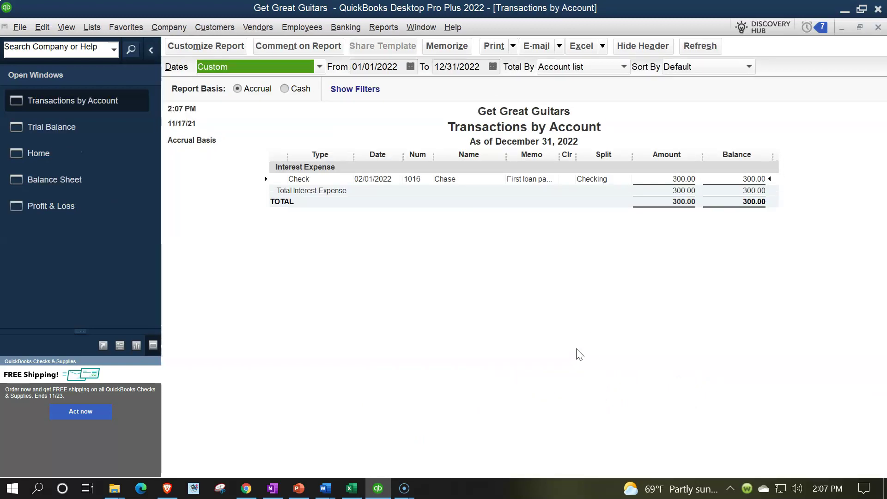
{"action": "left_click", "coordinate": [877, 29]}
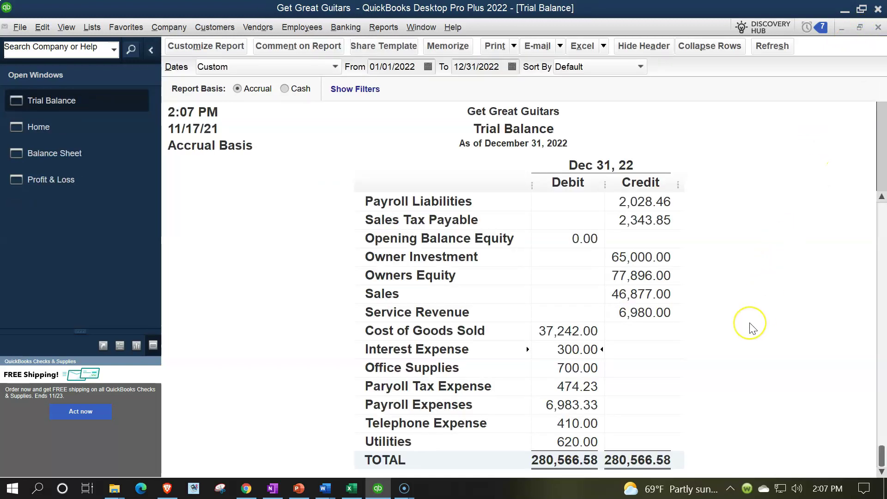
{"action": "scroll", "coordinate": [750, 327], "scroll_direction": "up", "scroll_amount": 2}
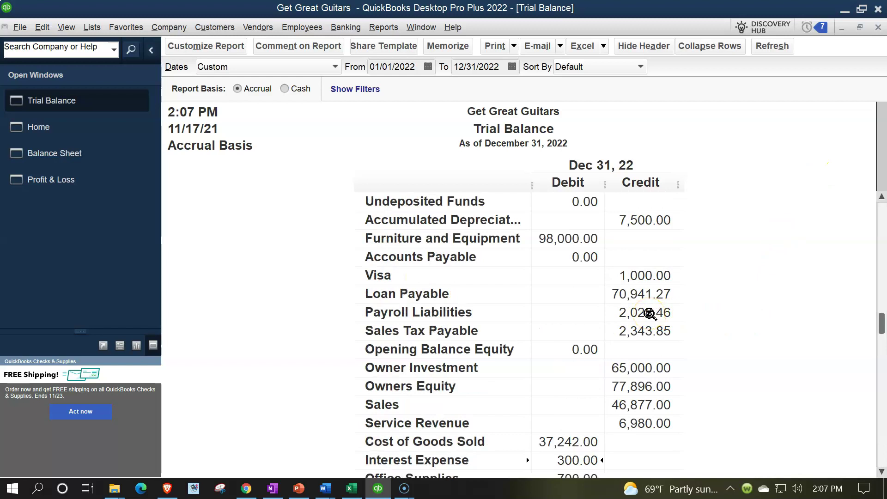
{"action": "double_click", "coordinate": [654, 290]}
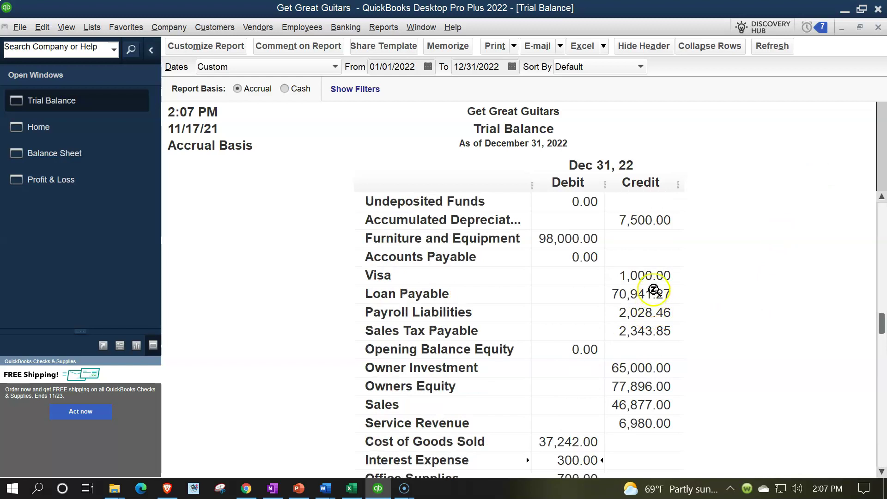
{"action": "double_click", "coordinate": [649, 294]}
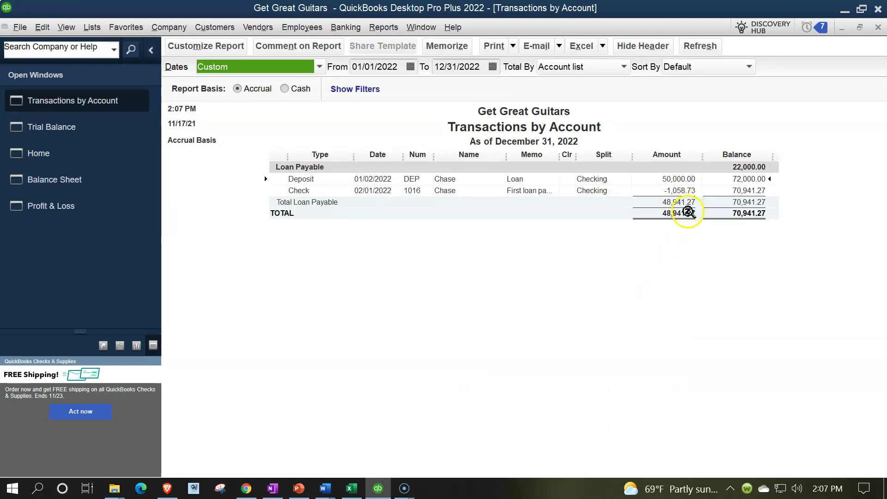
{"action": "left_click", "coordinate": [738, 191]}
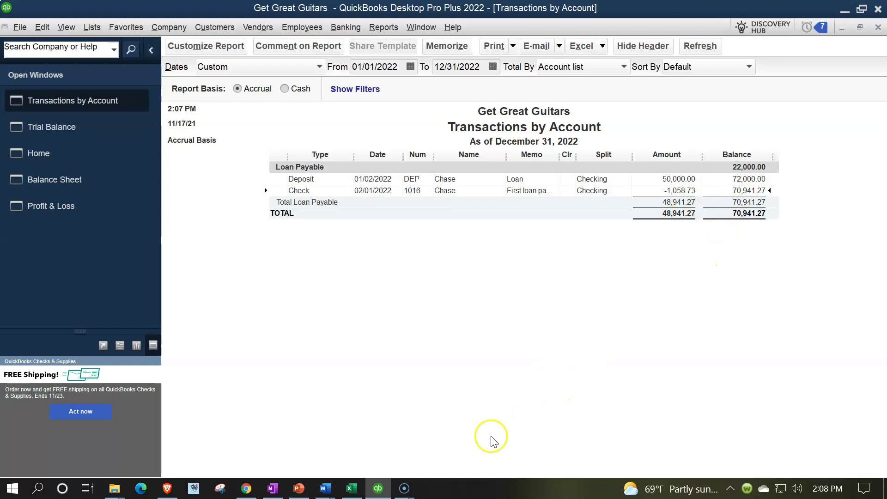
{"action": "left_click", "coordinate": [354, 492]}
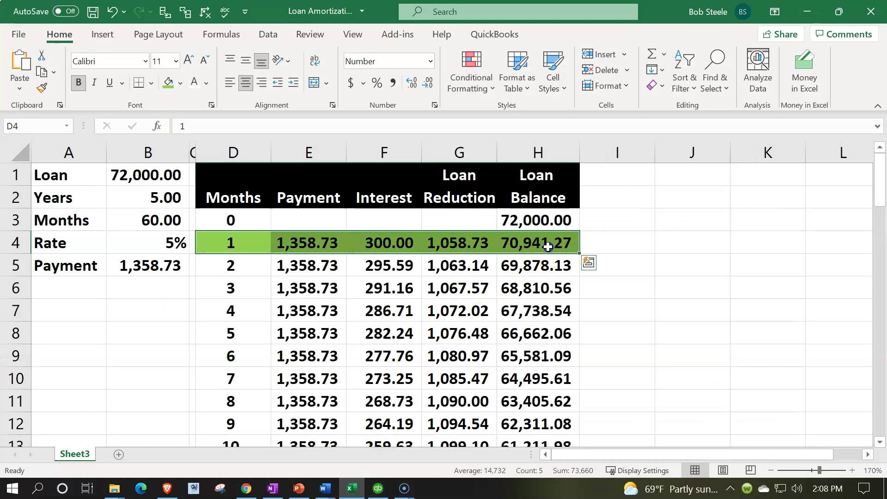
{"action": "left_click", "coordinate": [548, 246]}
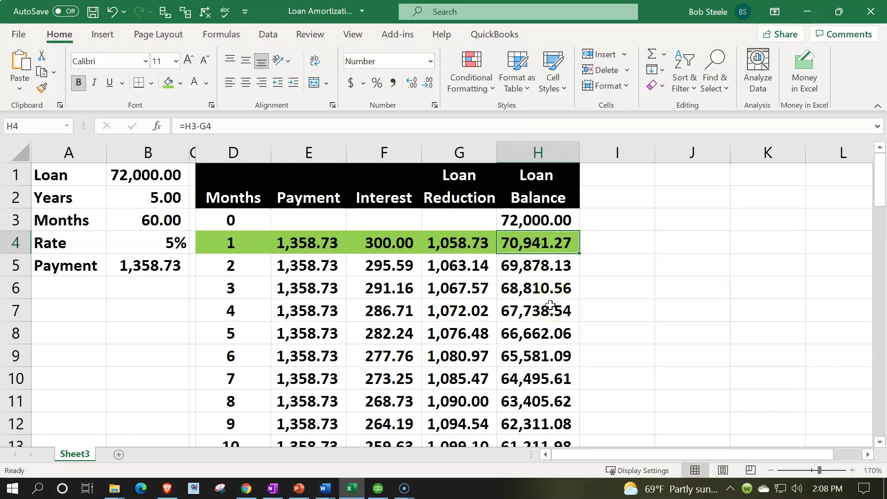
{"action": "left_click", "coordinate": [349, 489]}
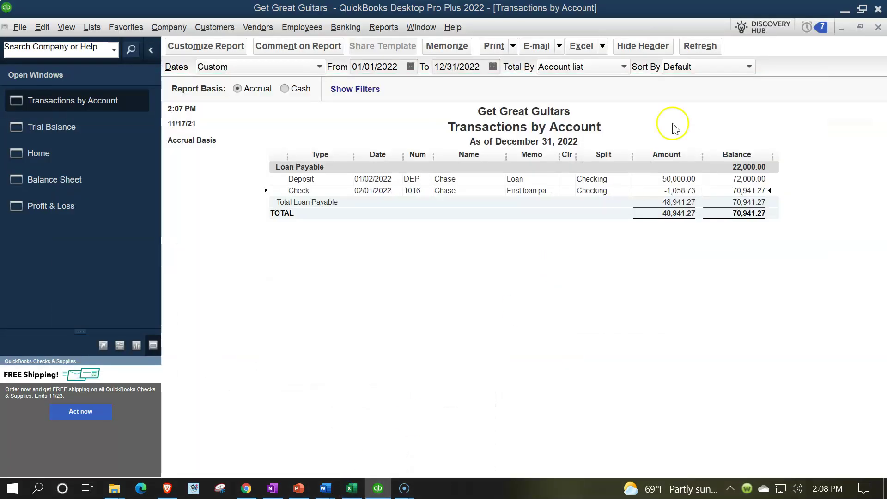
Close the Loan Payable detail and run Profit & Loss from 02/01/2022 to 02/28/2022
{"action": "left_click", "coordinate": [878, 27]}
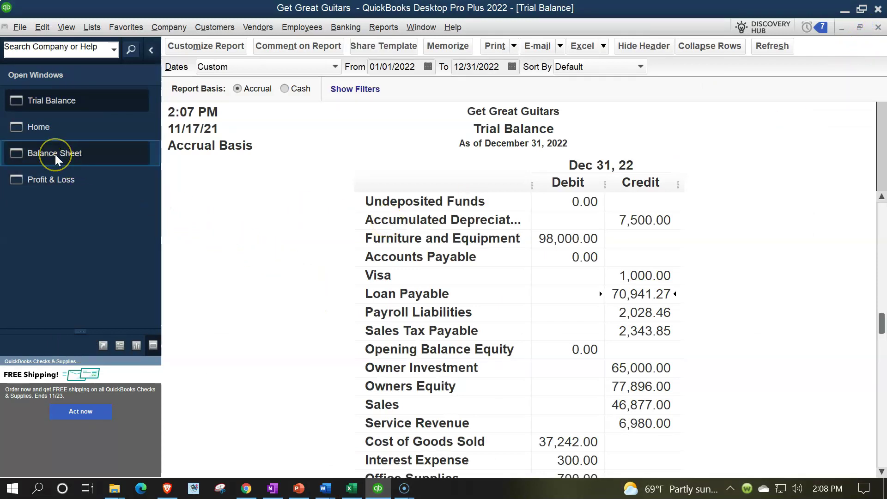
{"action": "left_click", "coordinate": [51, 182]}
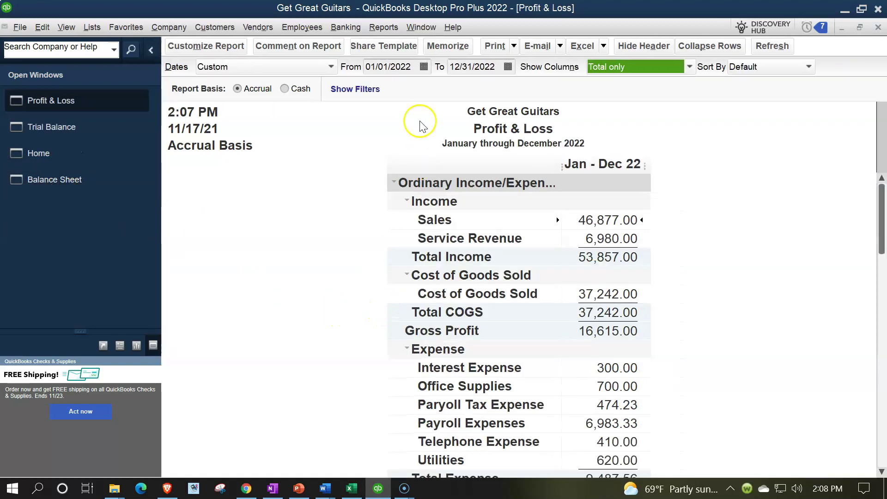
{"action": "left_click", "coordinate": [410, 67]}
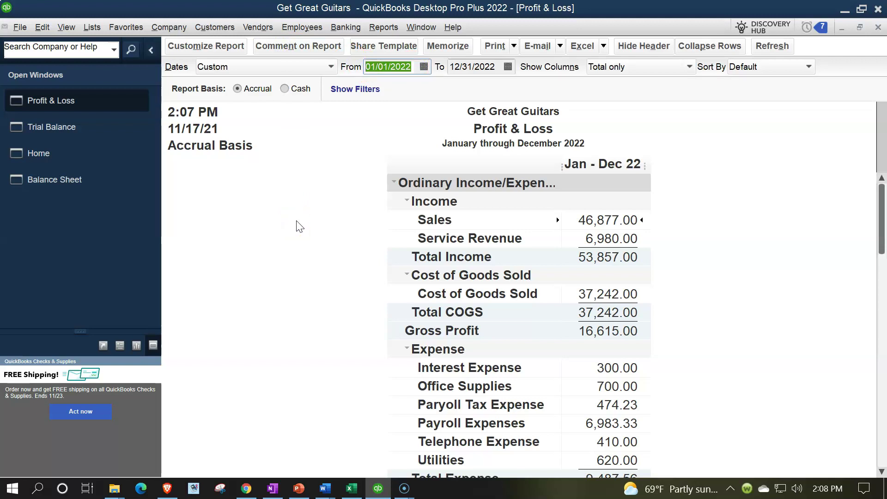
{"action": "type", "text": "02/01/"}
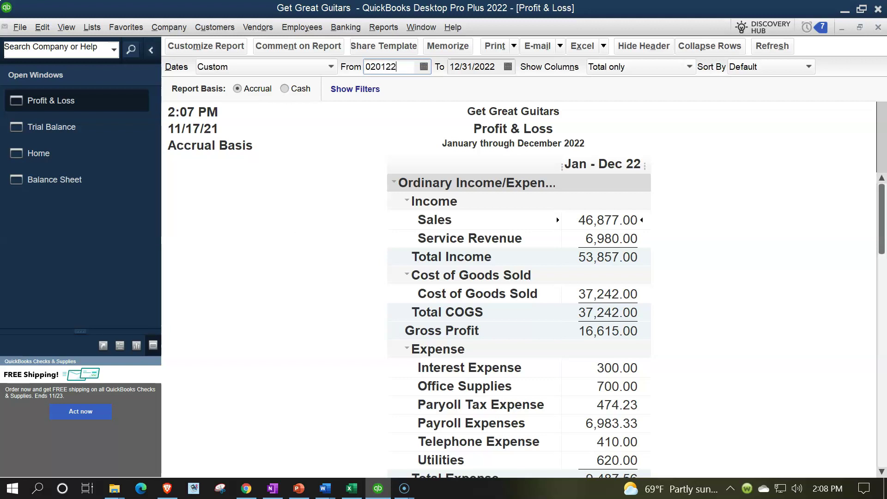
{"action": "type", "text": "202"}
{"action": "key", "text": "Tab"}
{"action": "type", "text": "0"}
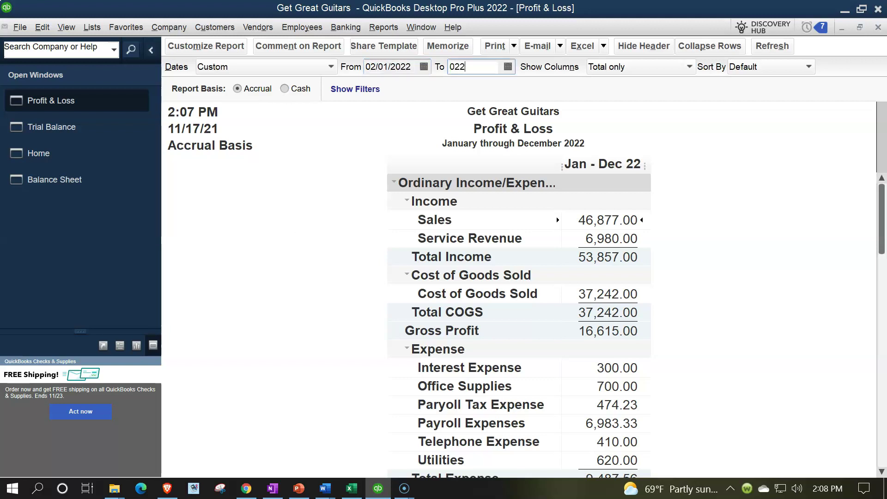
{"action": "type", "text": "2/28/202"}
{"action": "key", "text": "Tab"}
{"action": "left_click", "coordinate": [677, 289]}
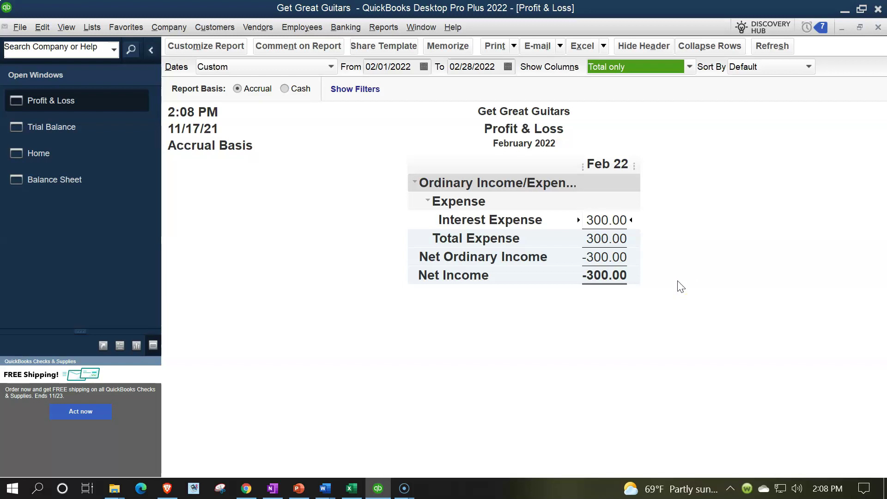
Remove the fill from month 1's row D4:H4 and shade month 2's row D5:H5 light green
{"action": "left_click", "coordinate": [349, 489]}
{"action": "left_click", "coordinate": [286, 287]}
{"action": "left_click", "coordinate": [236, 235]}
{"action": "left_click_drag", "start_coordinate": [236, 235], "coordinate": [568, 242]}
{"action": "left_click", "coordinate": [180, 84]}
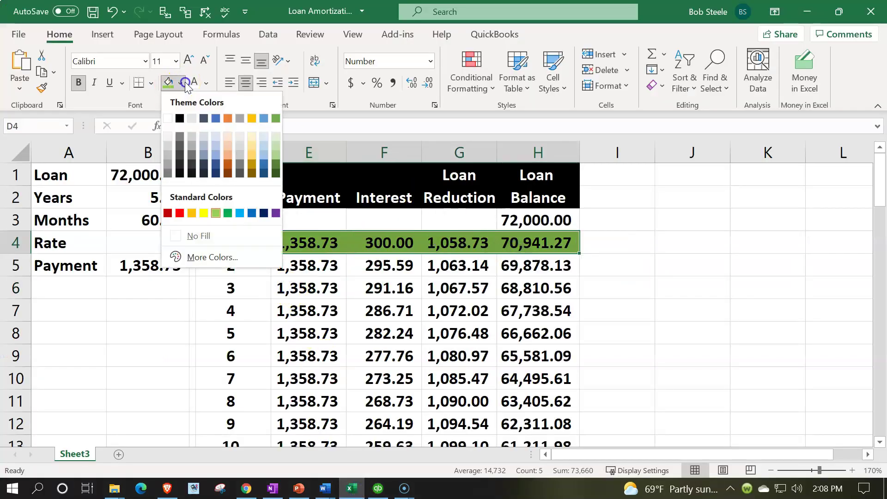
{"action": "left_click", "coordinate": [182, 235]}
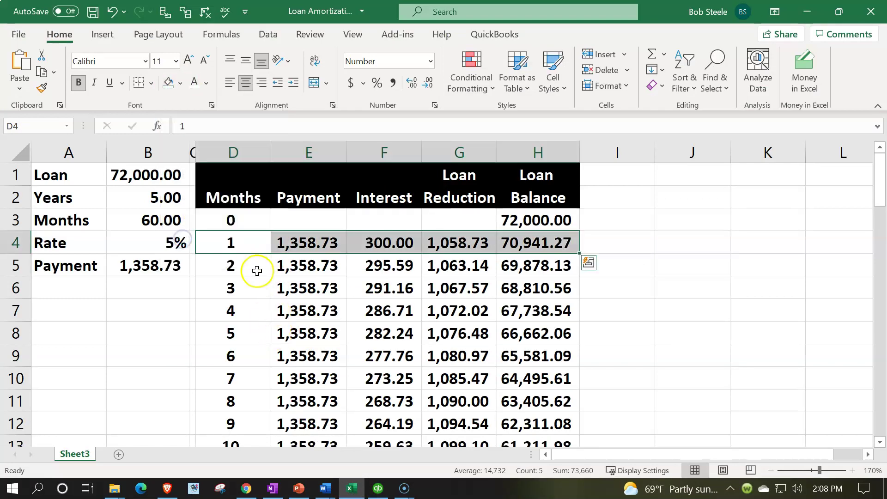
{"action": "left_click_drag", "start_coordinate": [255, 271], "coordinate": [508, 264]}
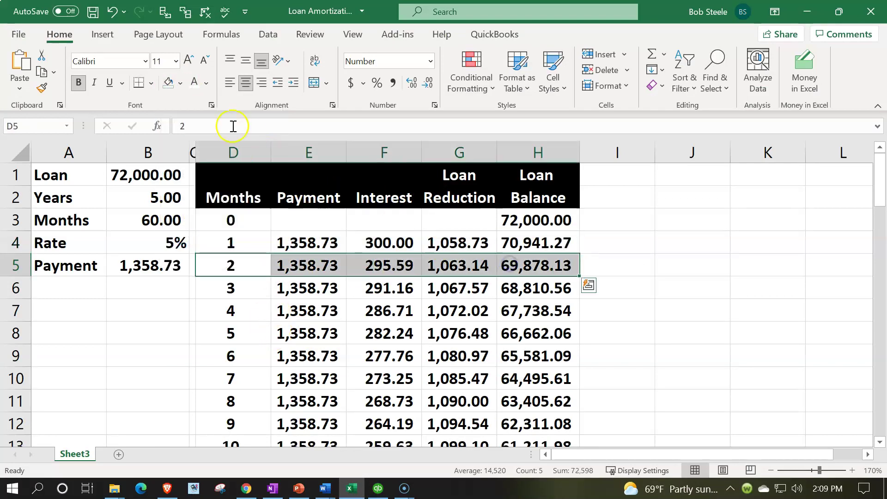
{"action": "left_click", "coordinate": [178, 90]}
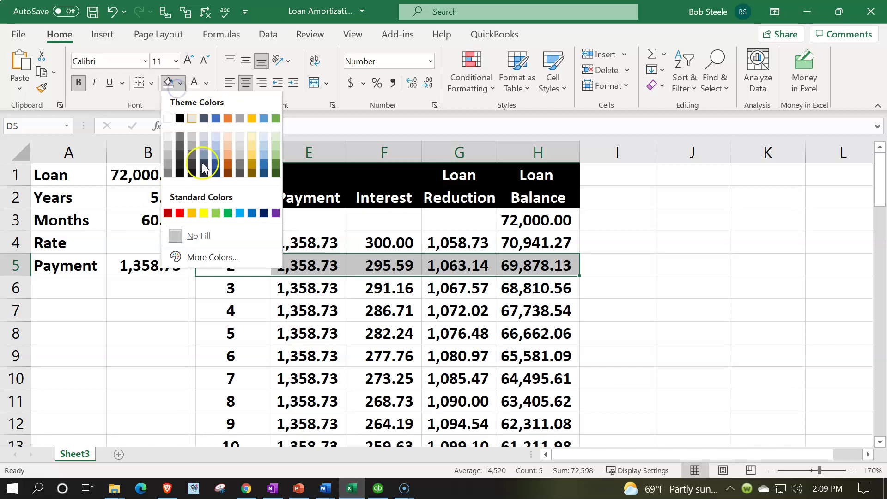
{"action": "left_click", "coordinate": [214, 213]}
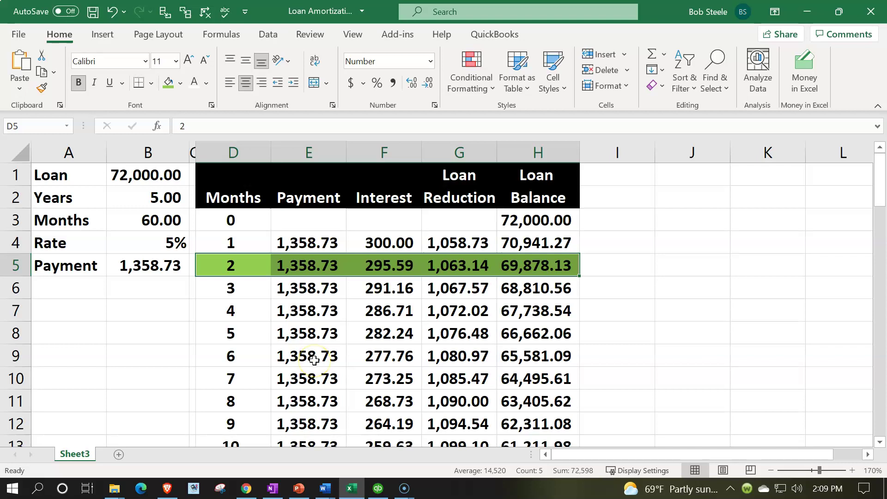
{"action": "left_click", "coordinate": [367, 288]}
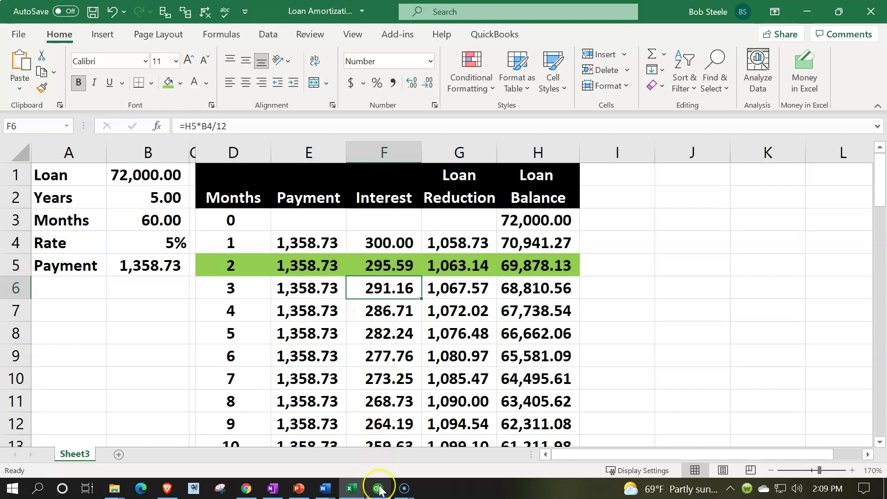
Back in QuickBooks, start a new check from the Home page
{"action": "mouse_move", "coordinate": [379, 488]}
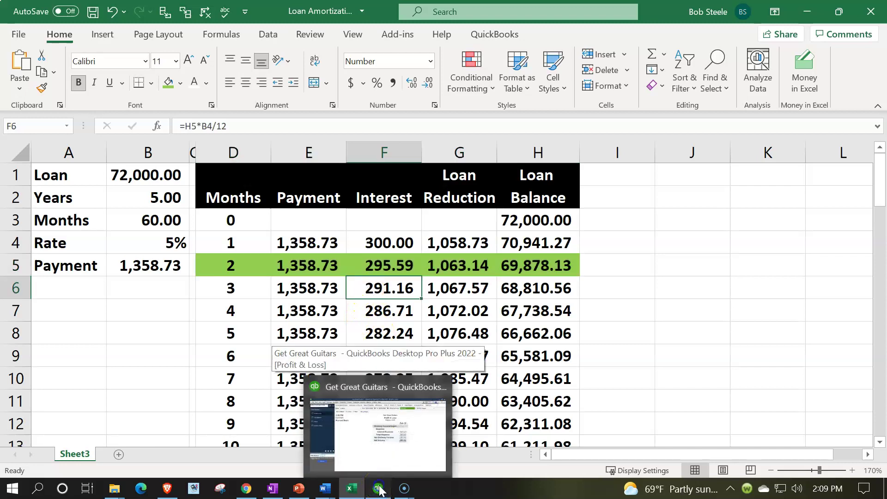
{"action": "left_click", "coordinate": [379, 489]}
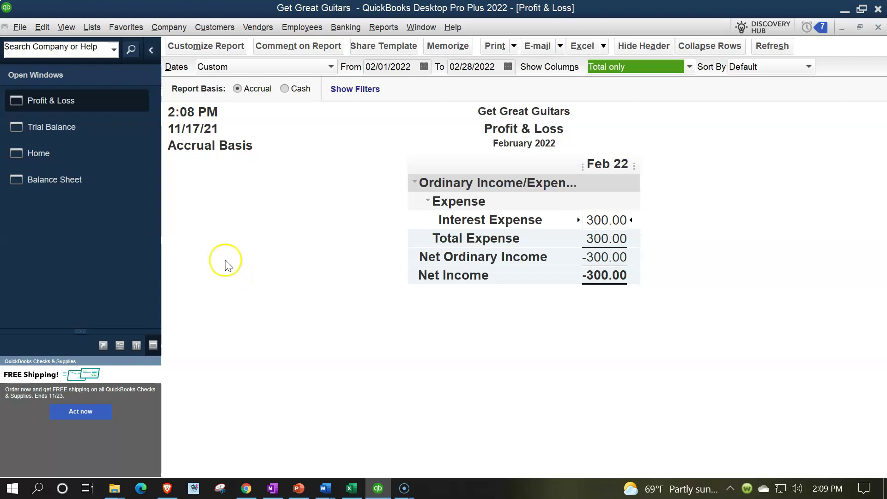
{"action": "left_click", "coordinate": [39, 153]}
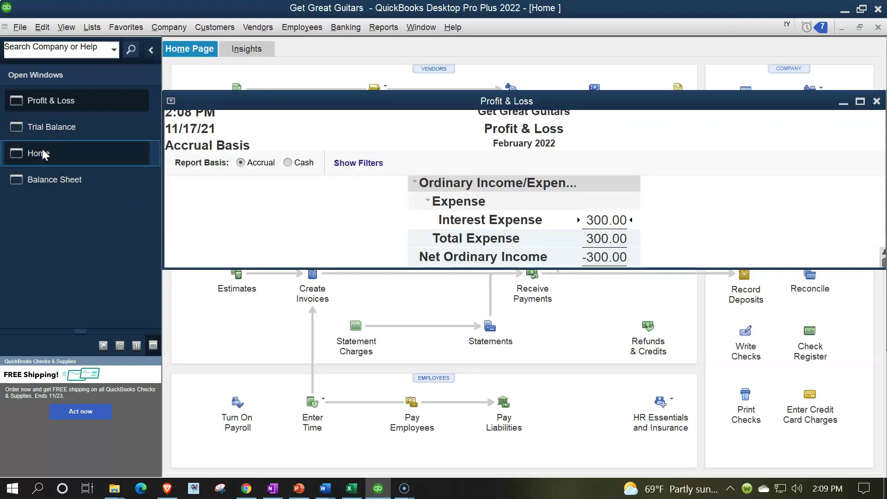
{"action": "left_click", "coordinate": [743, 335]}
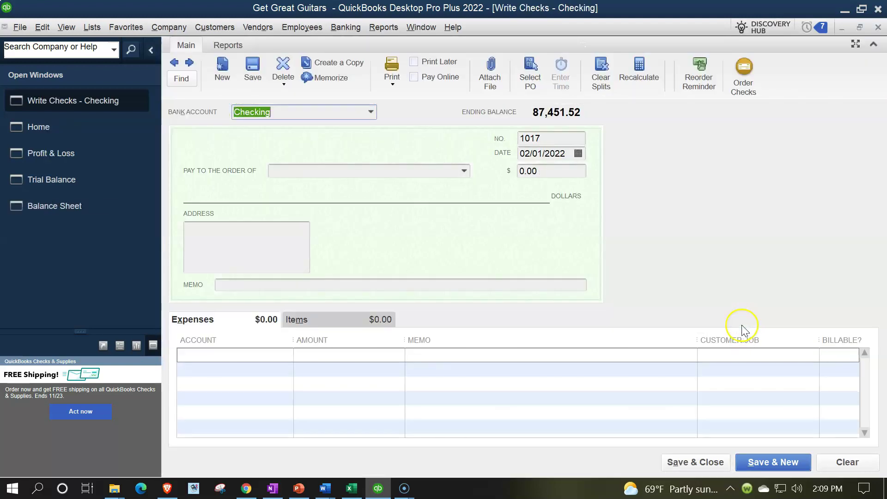
Date the check 02/28/2022 and make it payable to Chase
{"action": "key", "text": "Tab"}
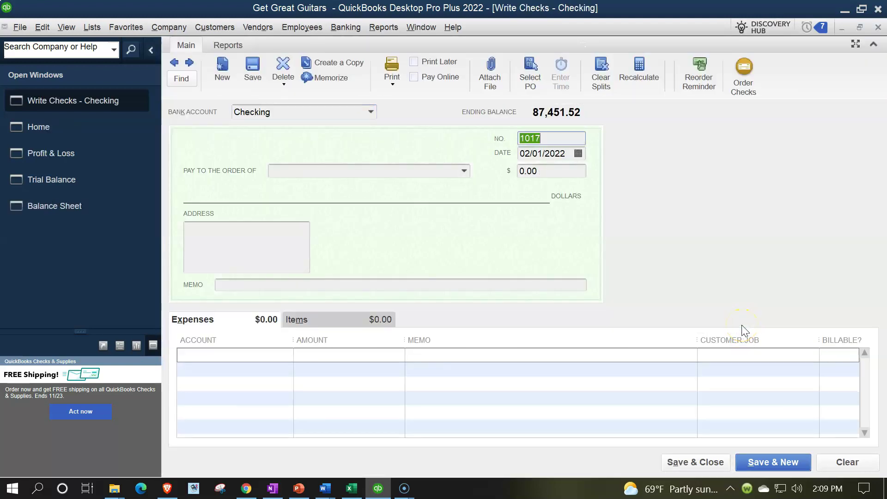
{"action": "key", "text": "Tab"}
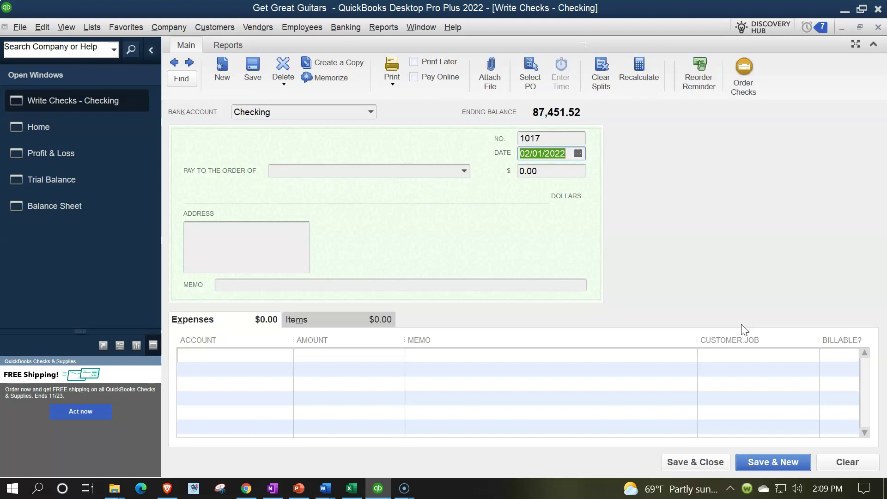
{"action": "type", "text": "022822"}
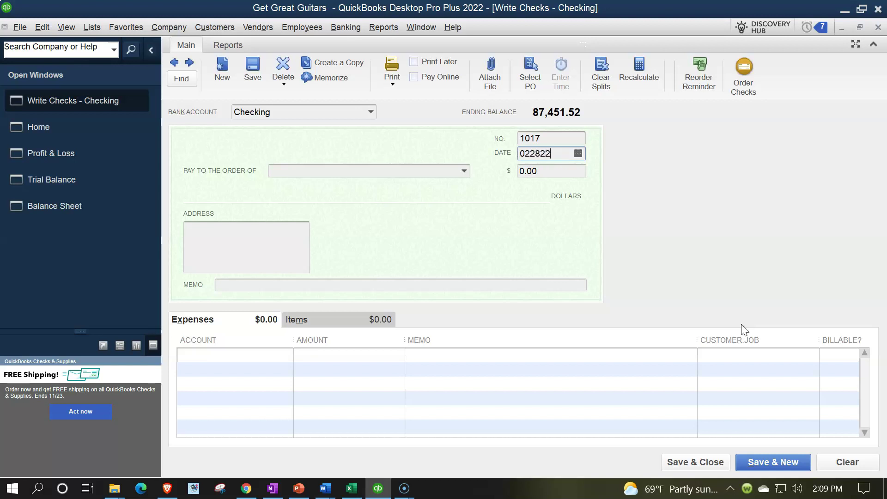
{"action": "key", "text": "Tab"}
{"action": "type", "text": "Chase"}
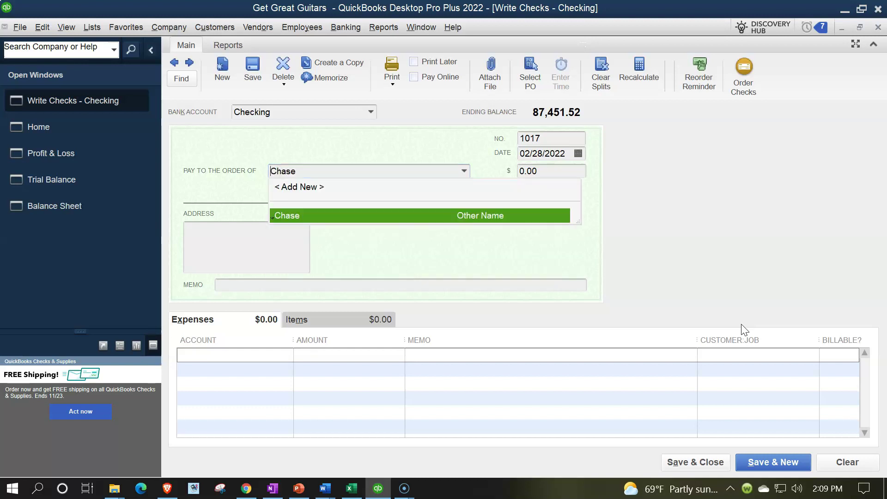
{"action": "key", "text": "Tab"}
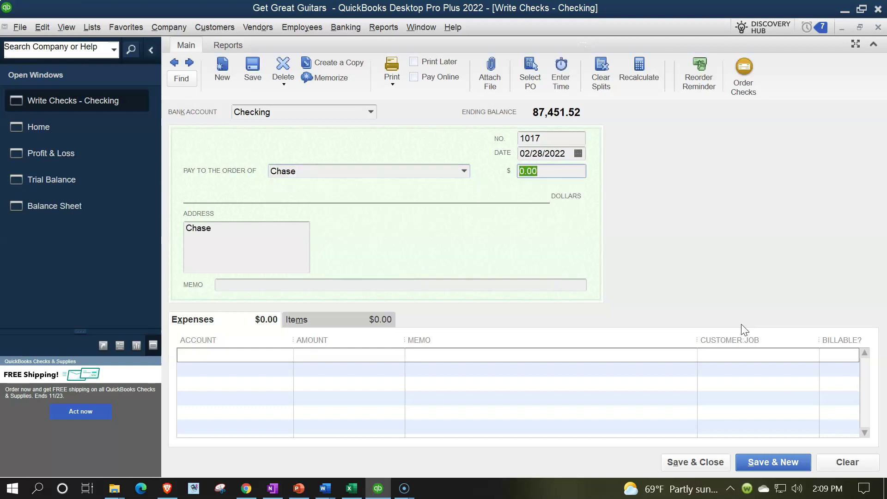
{"action": "left_click", "coordinate": [352, 490]}
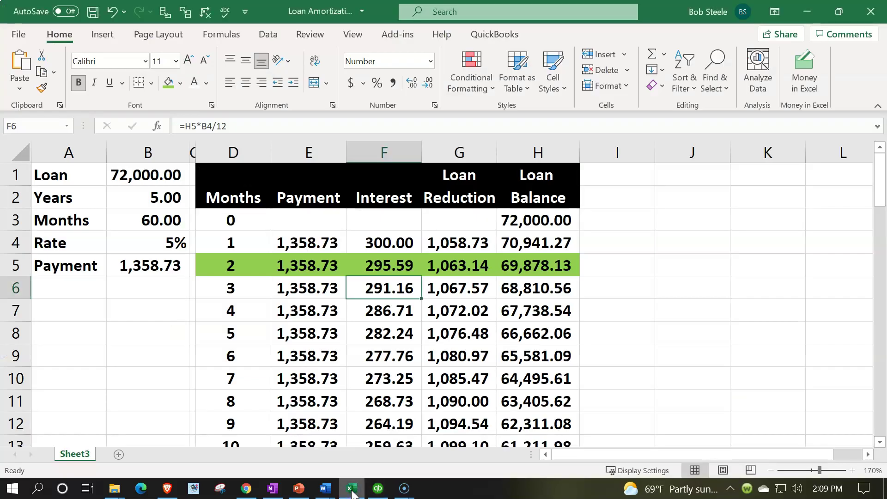
{"action": "left_click", "coordinate": [352, 490]}
{"action": "left_click", "coordinate": [455, 145]}
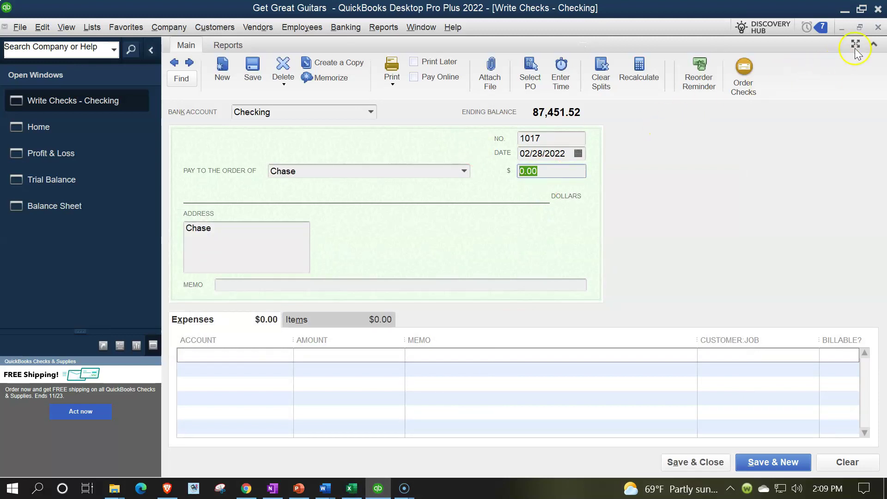
Discard the unrecorded check and enable 'Automatically recall last transaction for this name' in General preferences
{"action": "left_click", "coordinate": [878, 28]}
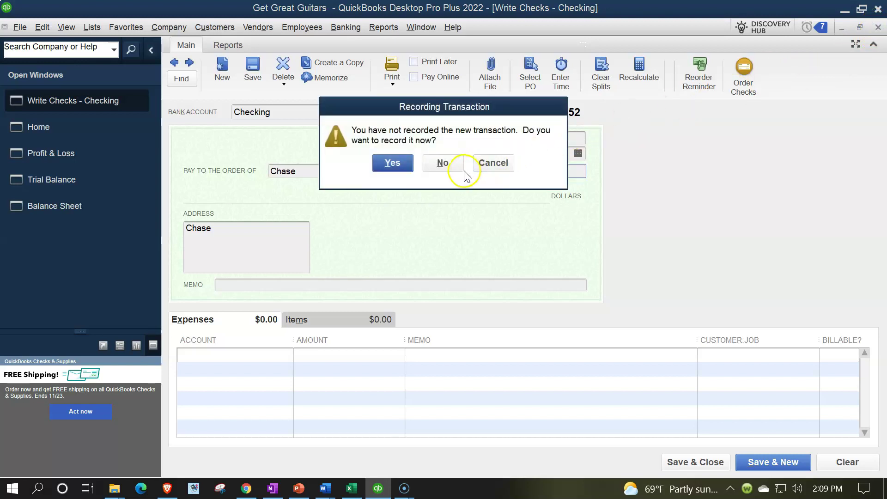
{"action": "left_click", "coordinate": [445, 164]}
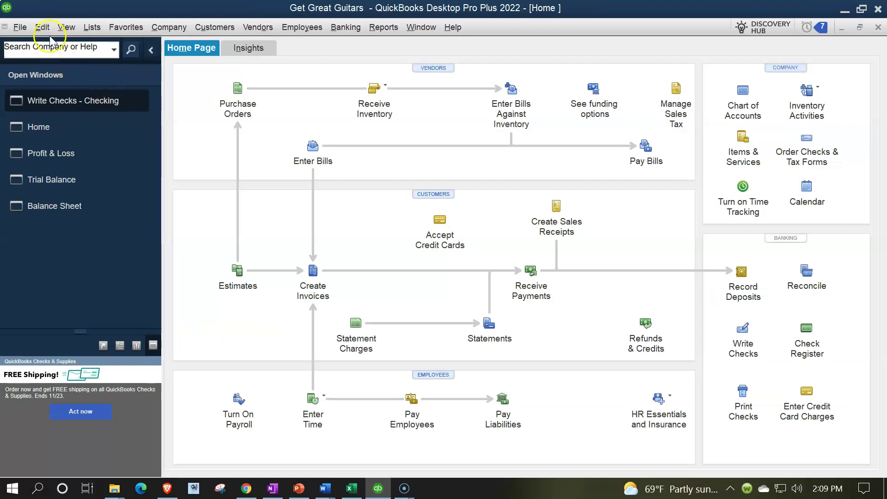
{"action": "left_click", "coordinate": [43, 27]}
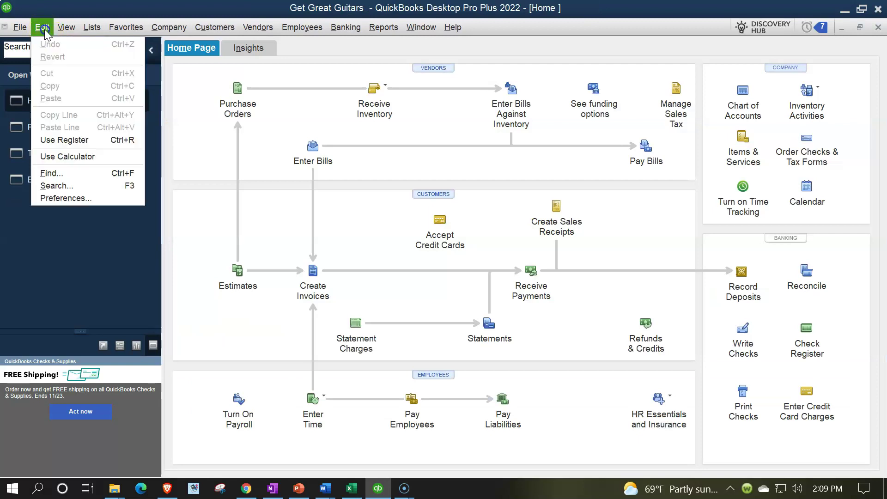
{"action": "left_click", "coordinate": [69, 198]}
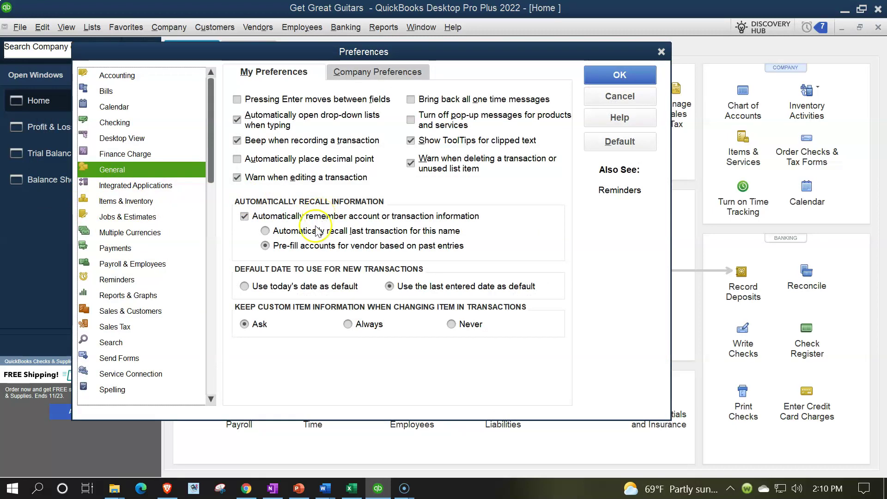
{"action": "left_click", "coordinate": [265, 231]}
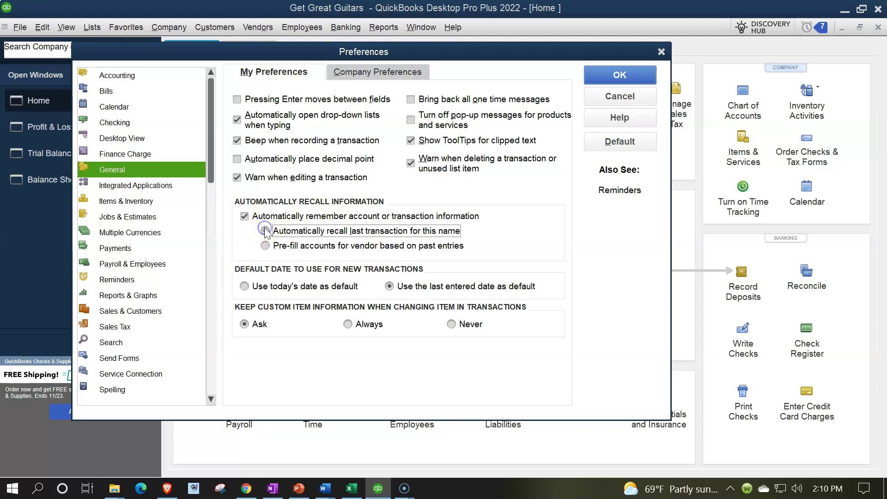
{"action": "left_click", "coordinate": [614, 76]}
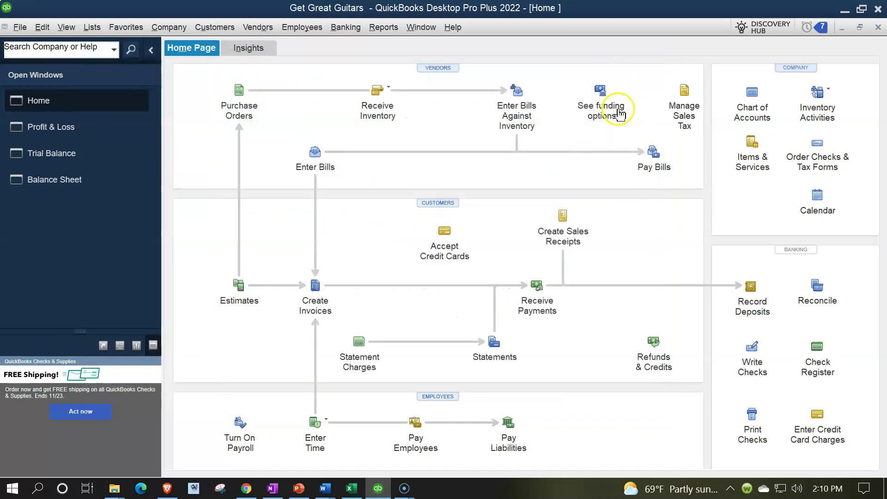
Start a new check dated 02/28/2022
{"action": "left_click", "coordinate": [751, 356]}
{"action": "left_click", "coordinate": [755, 355]}
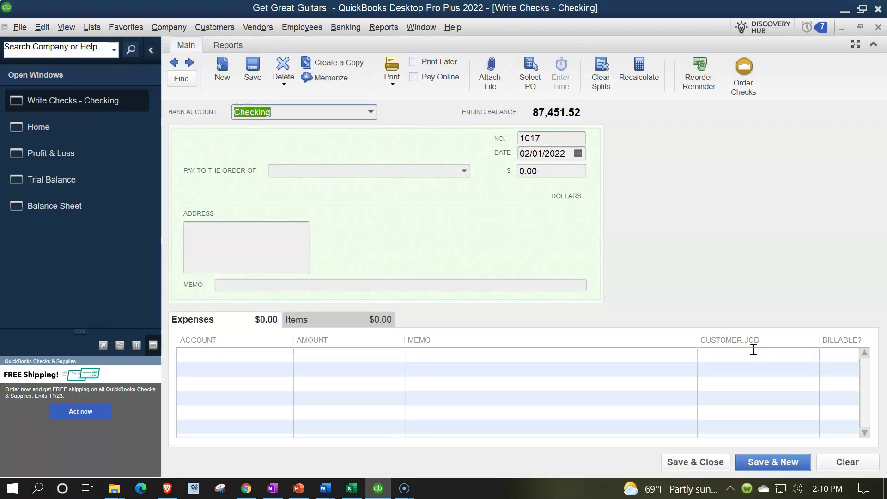
{"action": "key", "text": "Tab"}
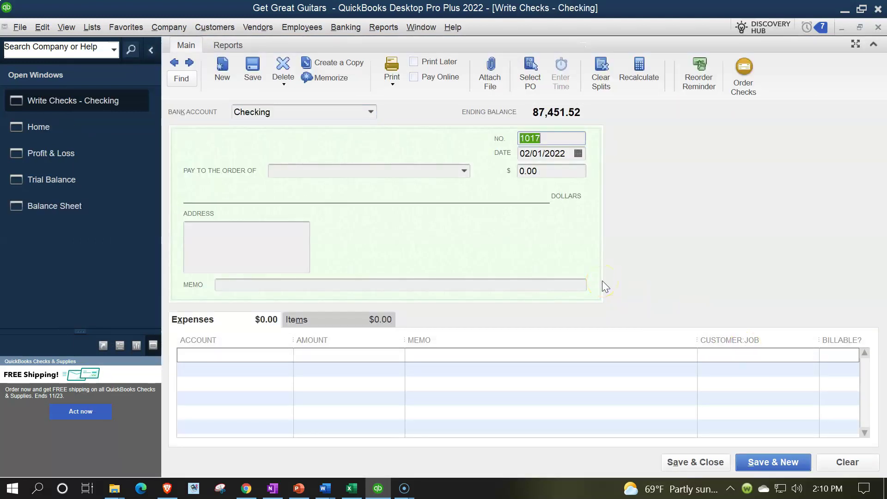
{"action": "key", "text": "Tab"}
{"action": "key", "text": "Tab"}
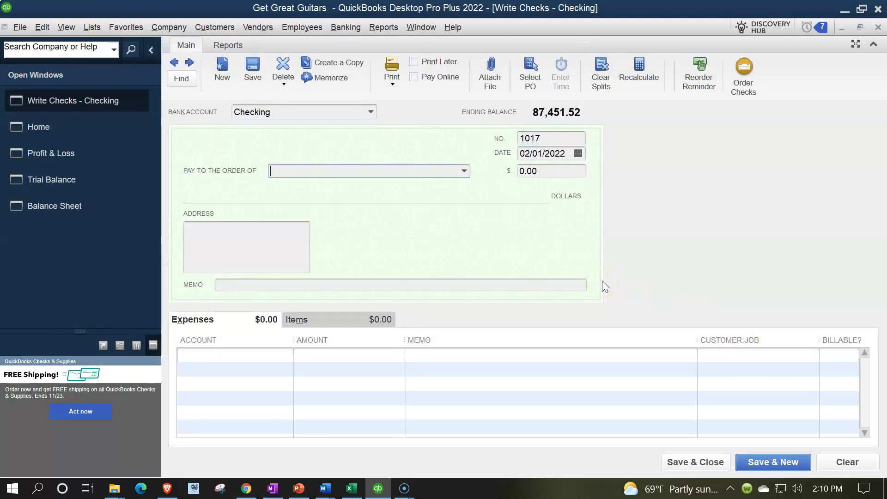
{"action": "left_click", "coordinate": [570, 153]}
{"action": "type", "text": "0228"}
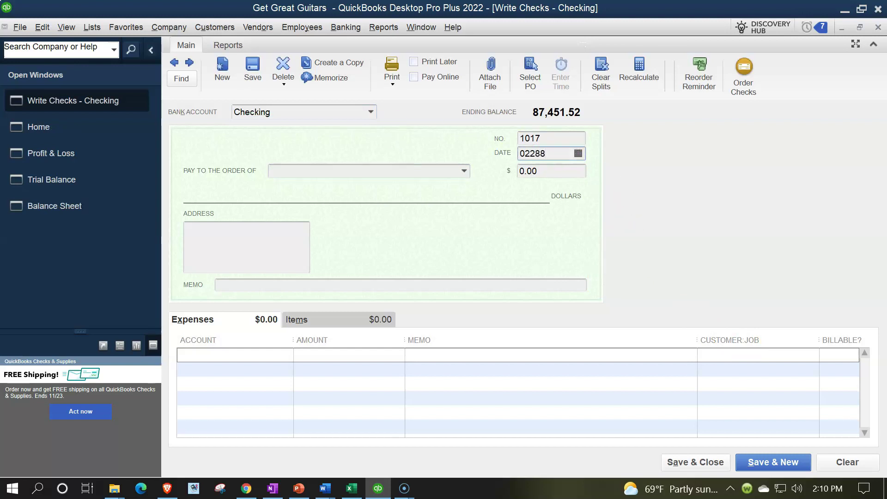
{"action": "key", "text": "Tab"}
Enter Chase as payee to recall the previous 300.00 / 1,058.73 split
{"action": "type", "text": "Ch"}
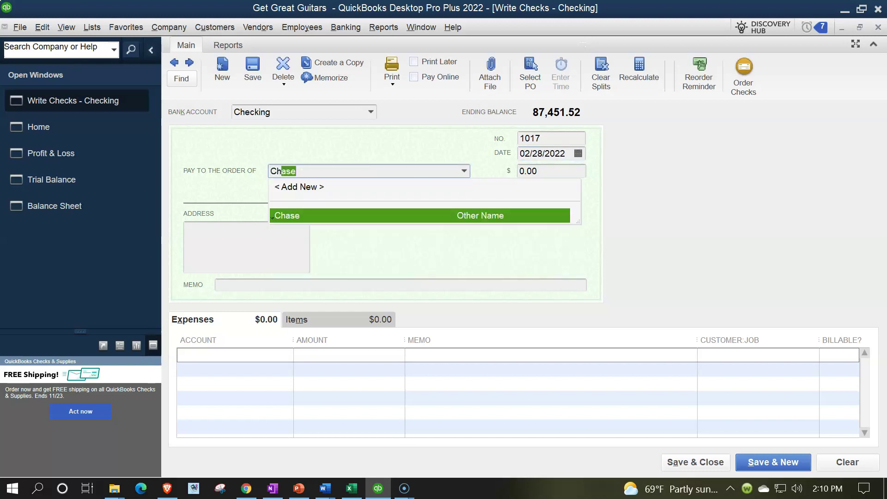
{"action": "key", "text": "Tab"}
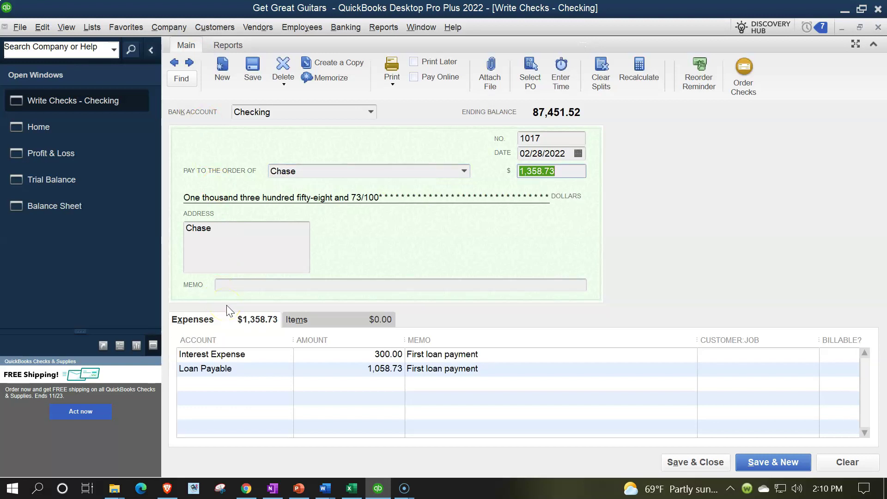
{"action": "key", "text": "Tab"}
{"action": "key", "text": "Tab"}
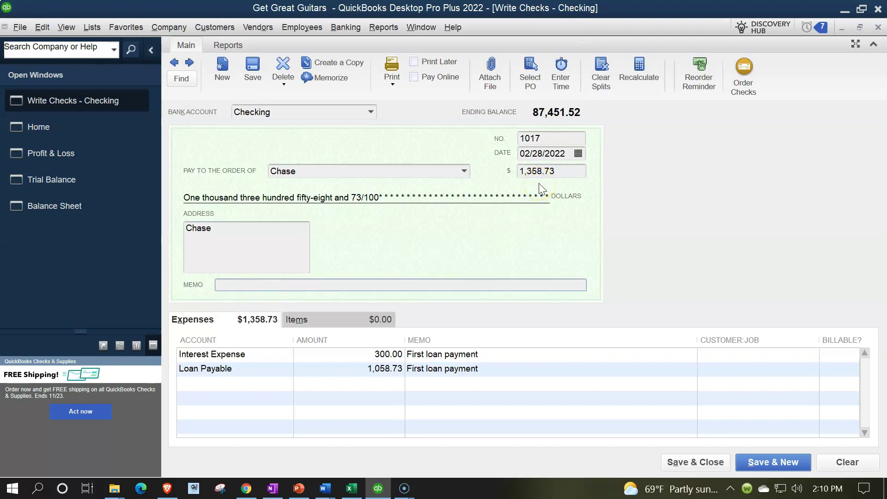
{"action": "left_click", "coordinate": [265, 353]}
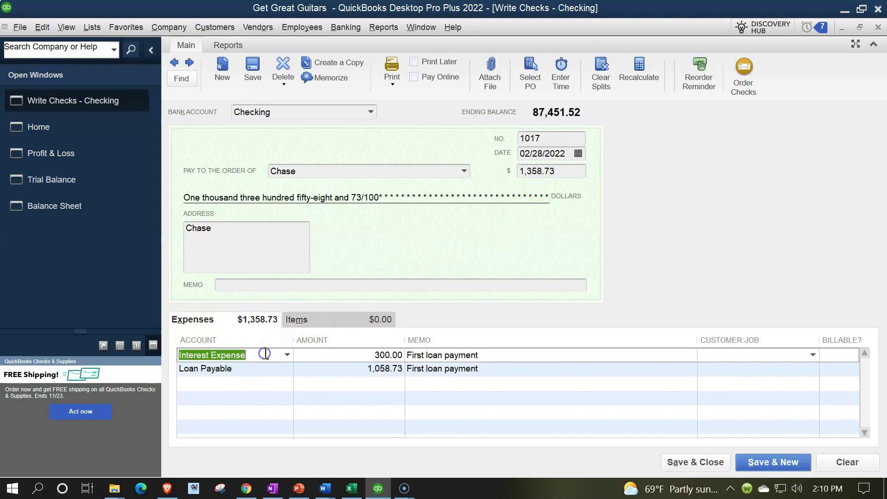
{"action": "key", "text": "Tab"}
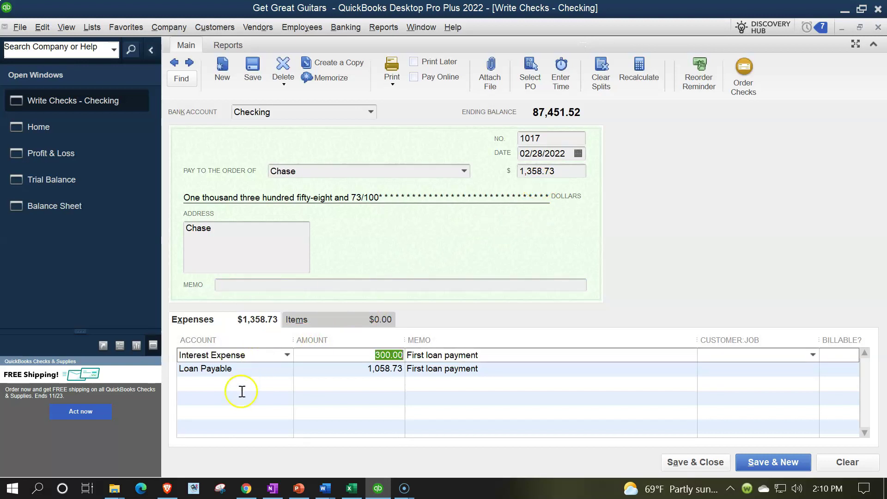
Change the split to 295.59 Interest Expense and 1,063.14 Loan Payable per the amortization table
{"action": "left_click", "coordinate": [351, 495]}
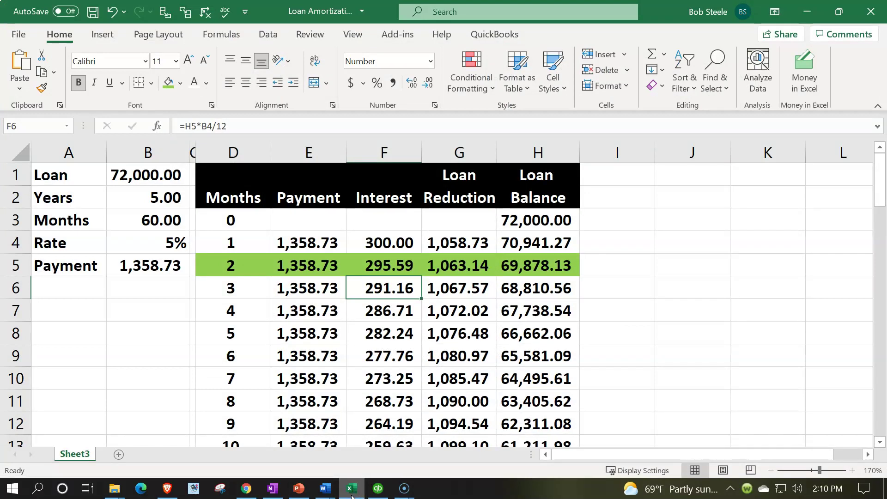
{"action": "left_click", "coordinate": [351, 494]}
{"action": "left_click", "coordinate": [377, 355]}
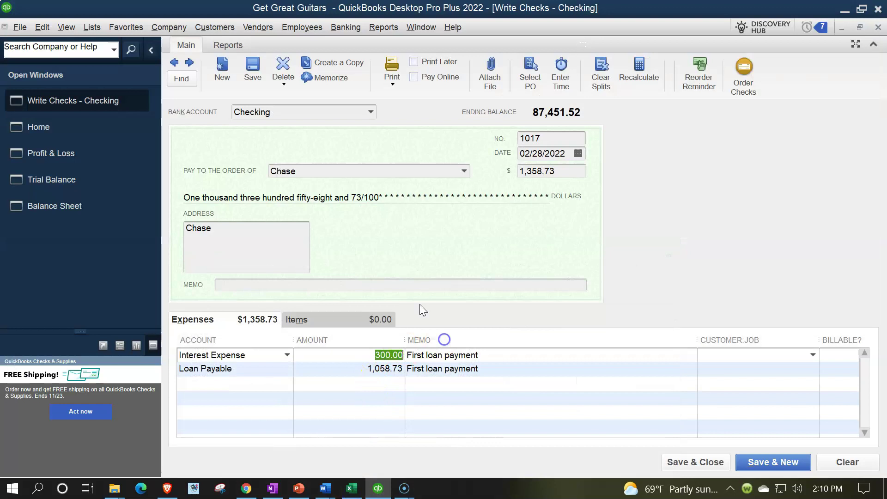
{"action": "type", "text": "295.59"}
{"action": "key", "text": "Tab"}
{"action": "key", "text": "Tab"}
{"action": "key", "text": "Tab"}
{"action": "key", "text": "Tab"}
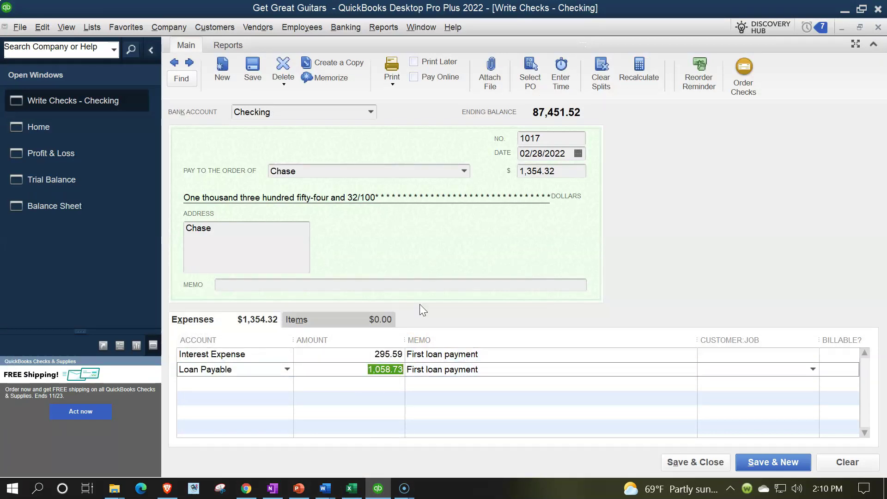
{"action": "left_click", "coordinate": [349, 489]}
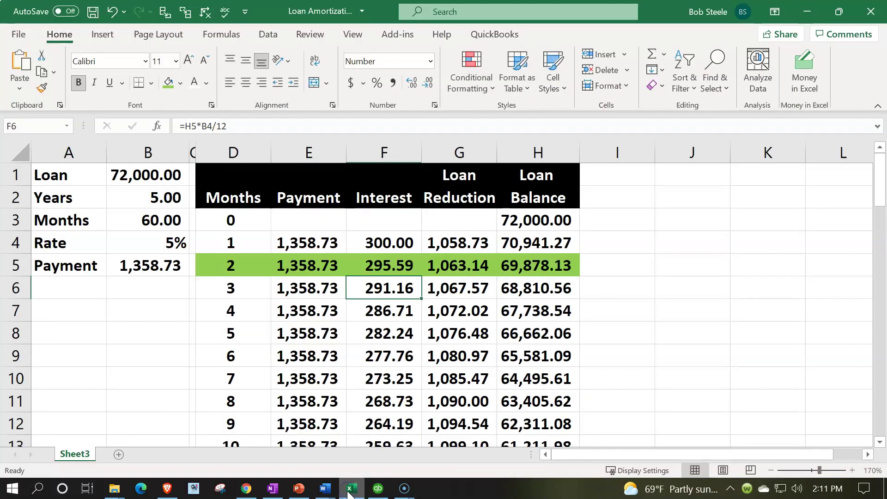
{"action": "left_click", "coordinate": [348, 489]}
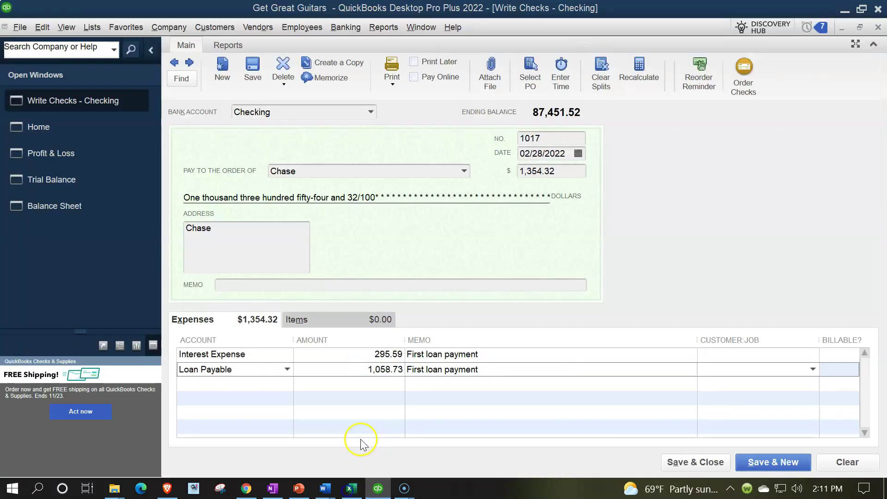
{"action": "type", "text": "1063.14"}
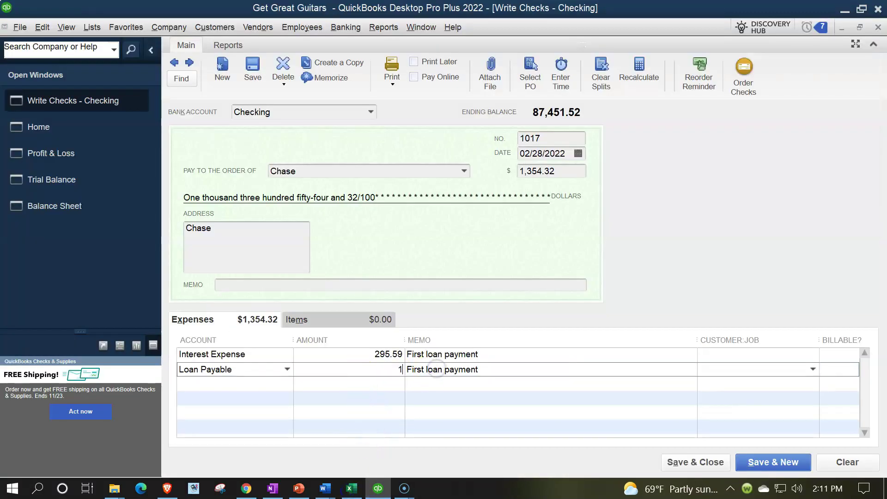
{"action": "left_click", "coordinate": [437, 372]}
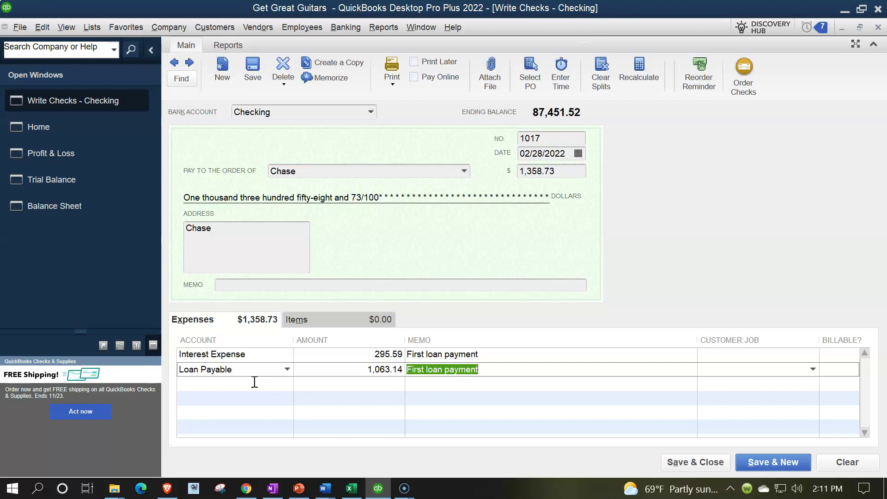
{"action": "key", "text": "Tab"}
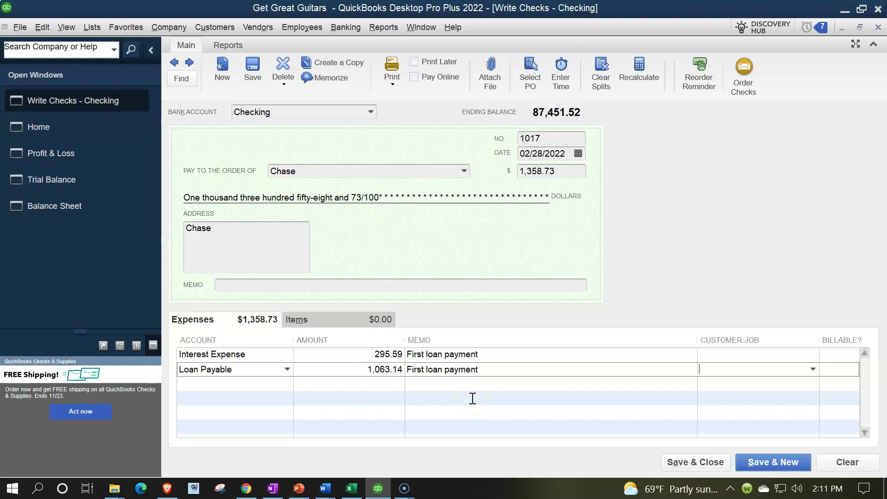
Save check 1017, review Checking in the Trial Balance, and scroll to the 279,503.44 totals
{"action": "left_click", "coordinate": [671, 462]}
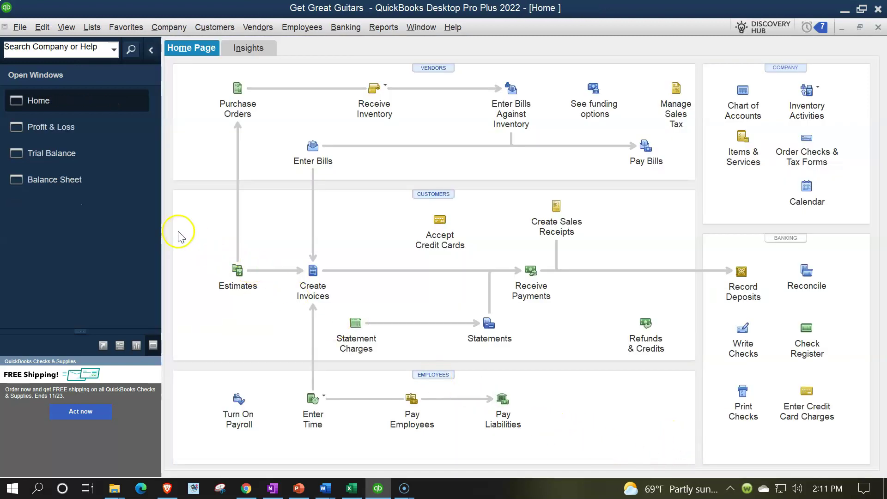
{"action": "left_click", "coordinate": [55, 152]}
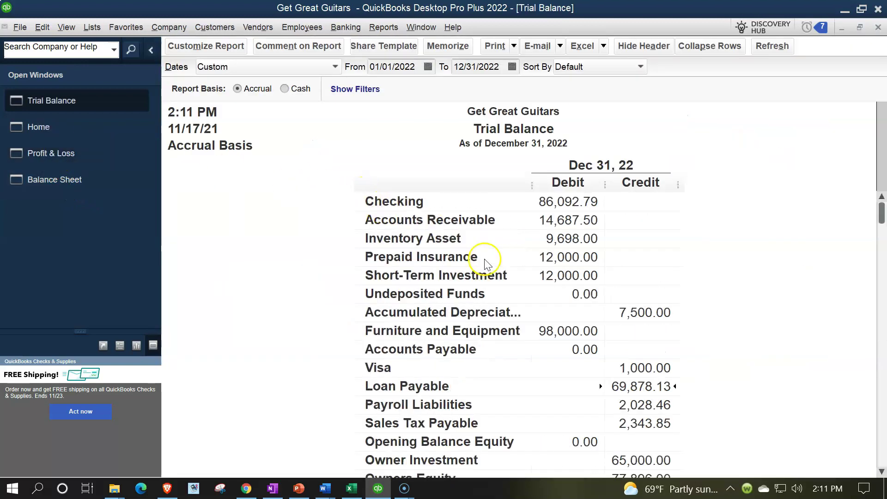
{"action": "double_click", "coordinate": [545, 202]}
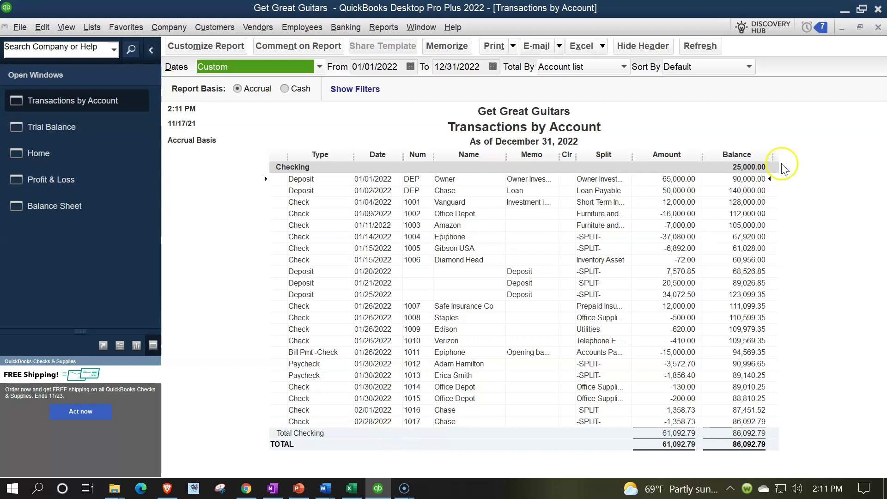
{"action": "left_click", "coordinate": [877, 27]}
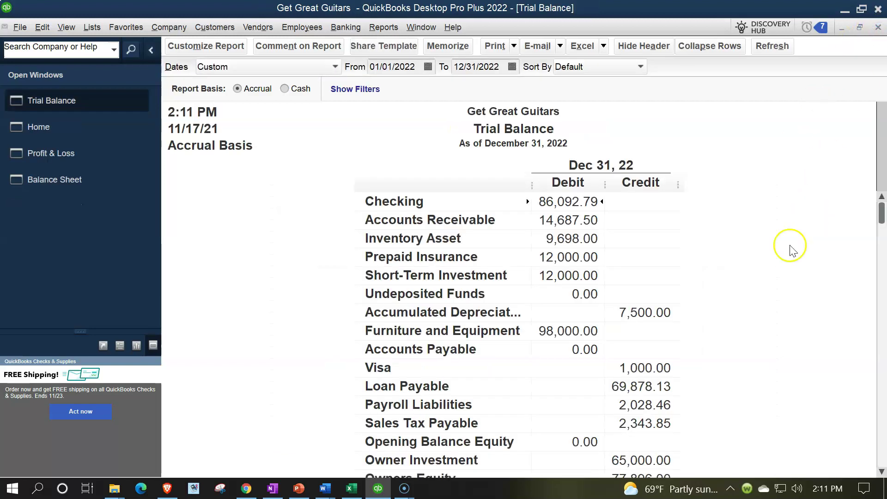
{"action": "scroll", "coordinate": [772, 300], "scroll_direction": "down", "scroll_amount": 5}
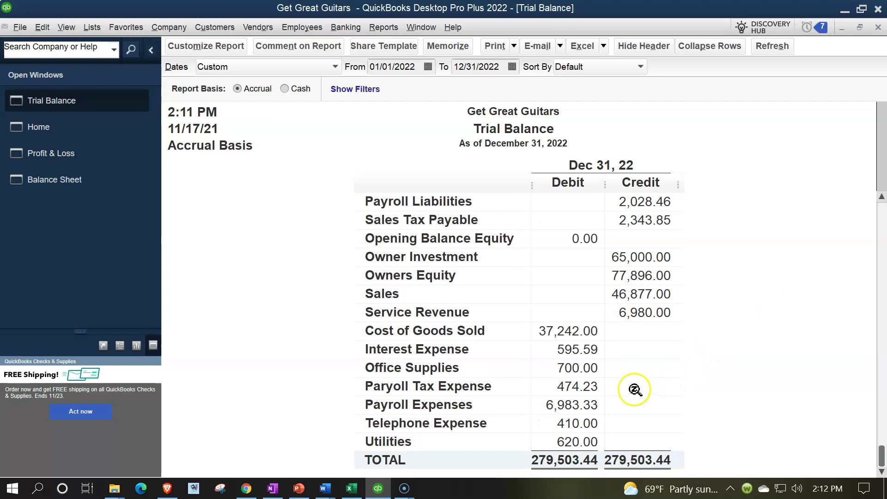
Review the Interest Expense detail, then drill into Loan Payable to find check 1017's 1,063.14 reduction
{"action": "double_click", "coordinate": [575, 349]}
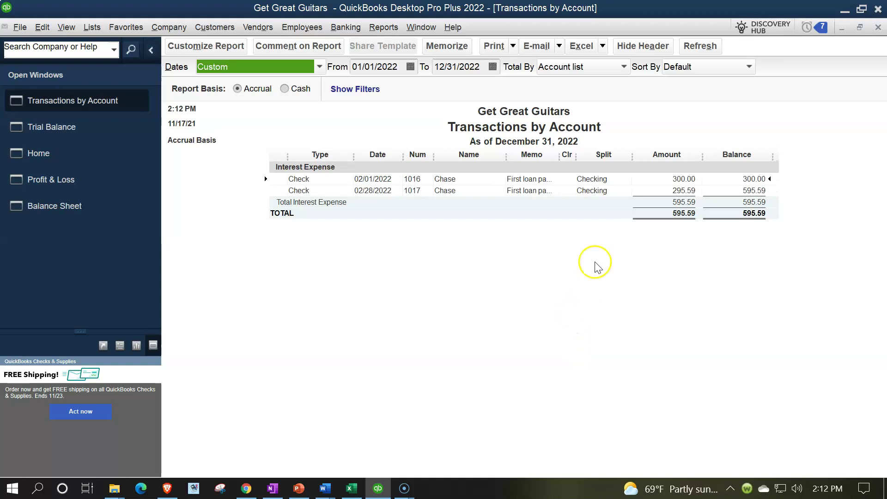
{"action": "left_click", "coordinate": [671, 178]}
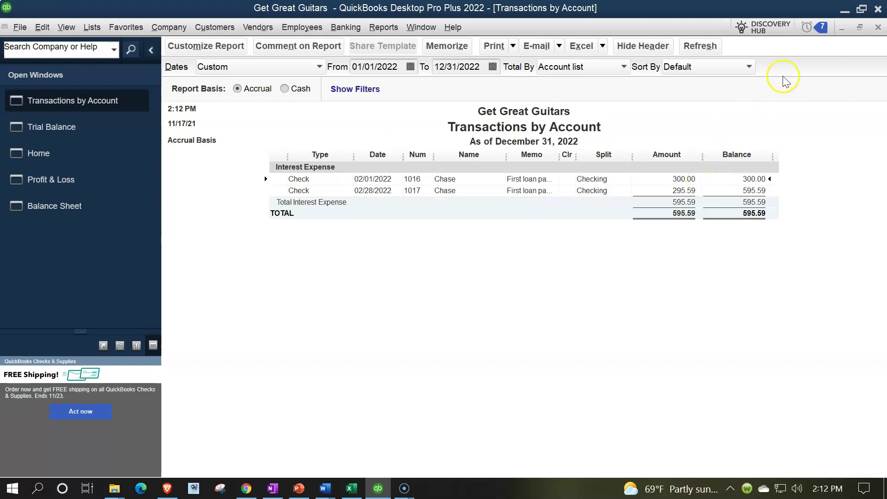
{"action": "left_click", "coordinate": [877, 29]}
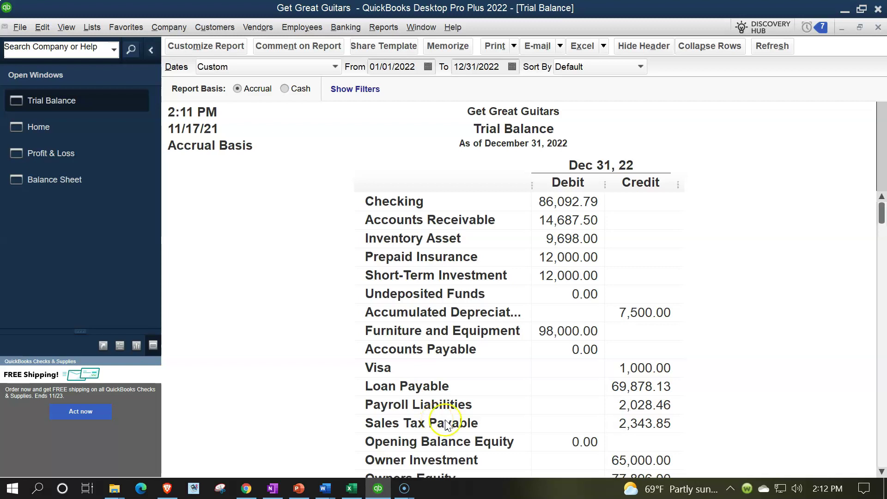
{"action": "left_click", "coordinate": [611, 386]}
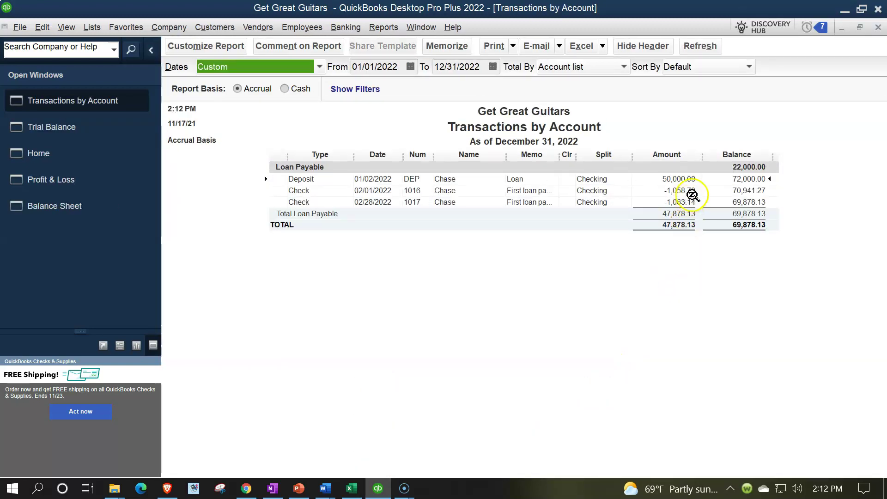
{"action": "left_click", "coordinate": [742, 203]}
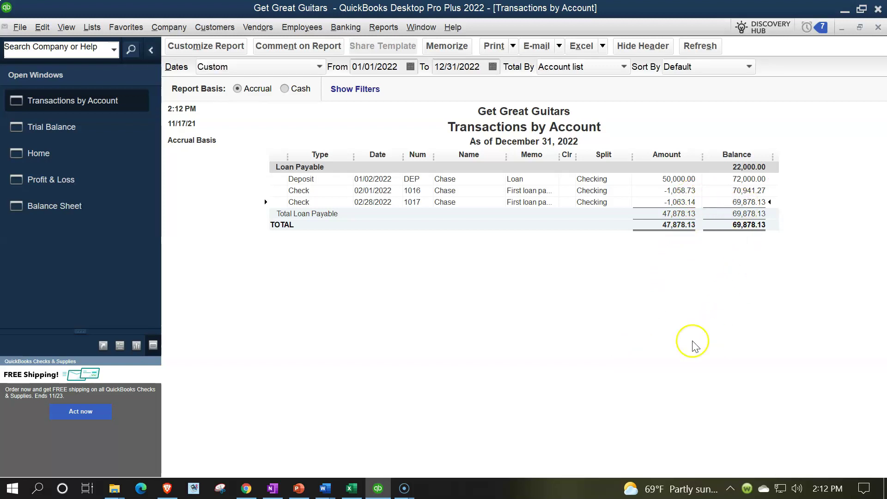
Confirm the month-2 loan balance of 69,878.13 in Excel cell H5, then return to QuickBooks
{"action": "left_click", "coordinate": [352, 488]}
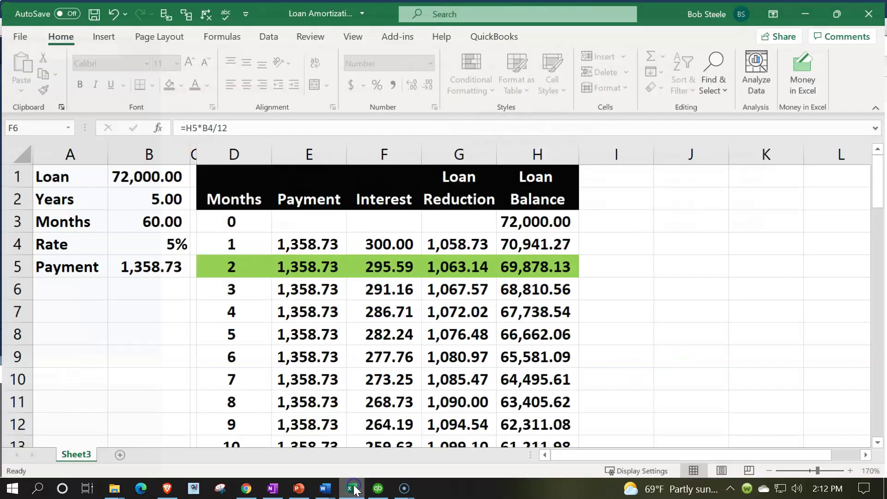
{"action": "left_click", "coordinate": [540, 264]}
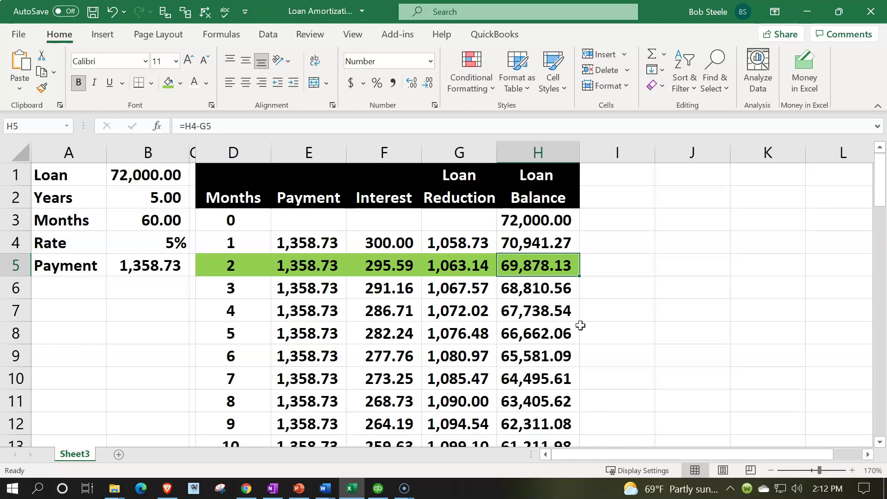
{"action": "left_click", "coordinate": [377, 490]}
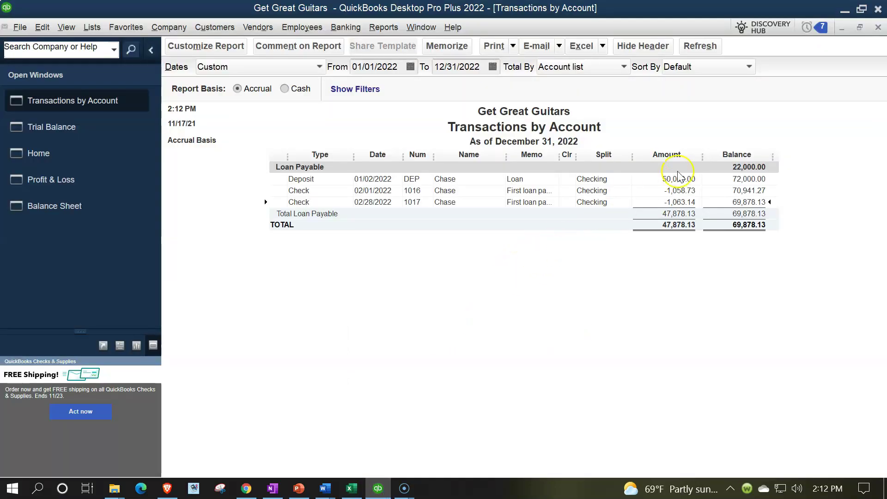
Close the Loan Payable detail, check Checking 86,092.79 on the Balance Sheet, then view Profit & Loss
{"action": "left_click", "coordinate": [879, 27]}
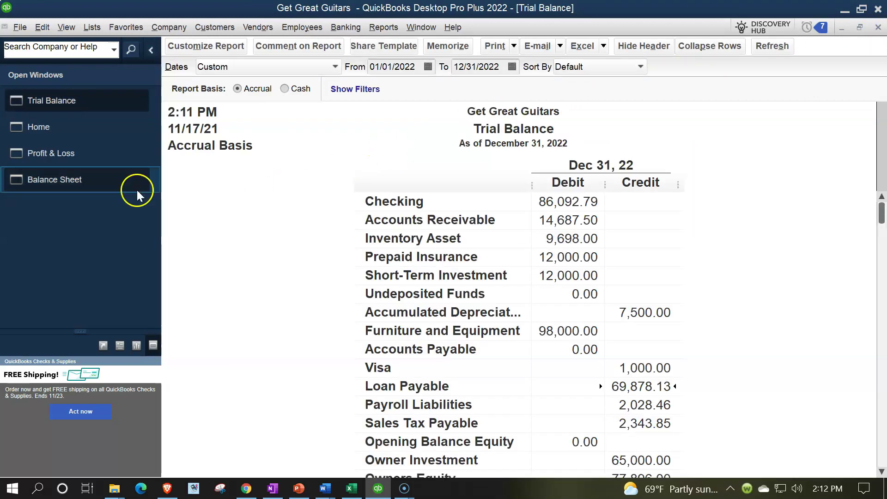
{"action": "left_click", "coordinate": [98, 188]}
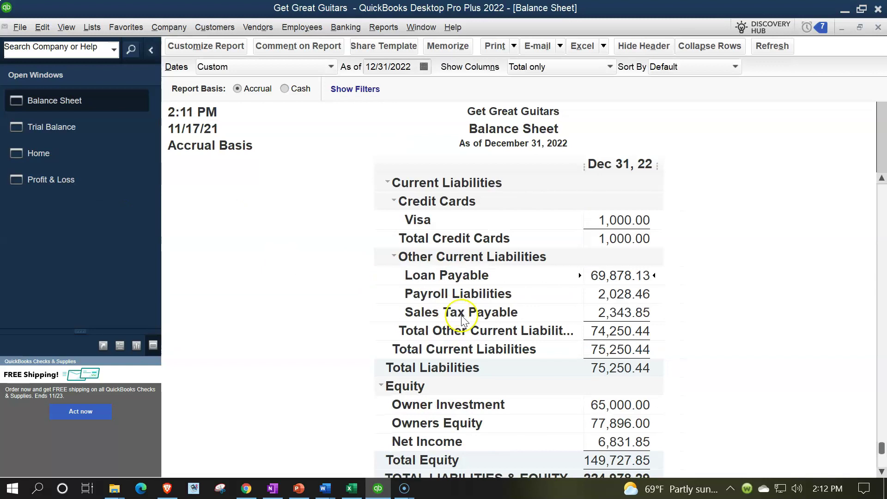
{"action": "scroll", "coordinate": [585, 271], "scroll_direction": "up", "scroll_amount": 7}
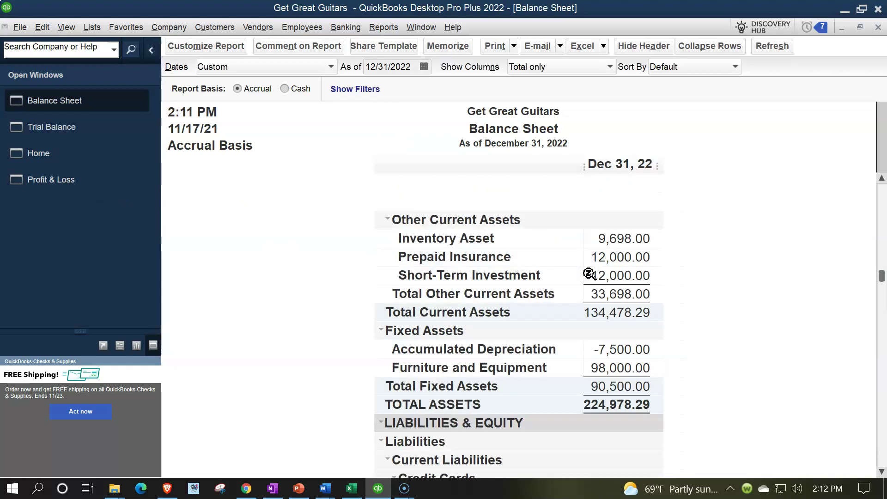
{"action": "left_click", "coordinate": [587, 241]}
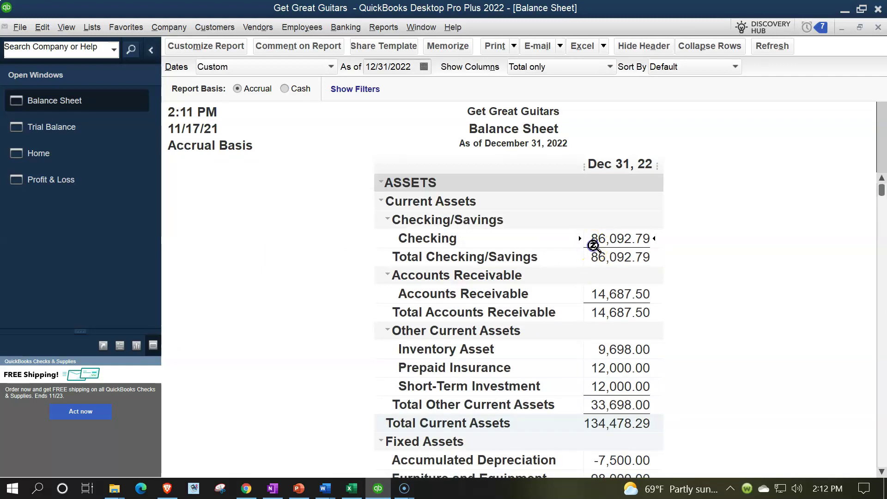
{"action": "left_click", "coordinate": [69, 187]}
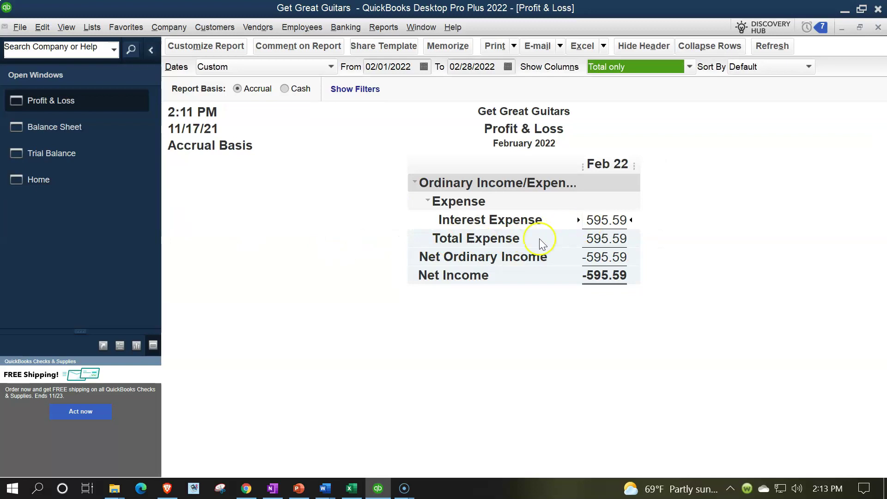
Bring back the Trial Balance and scroll to its TOTAL row of 279,503.44
{"action": "left_click", "coordinate": [69, 155]}
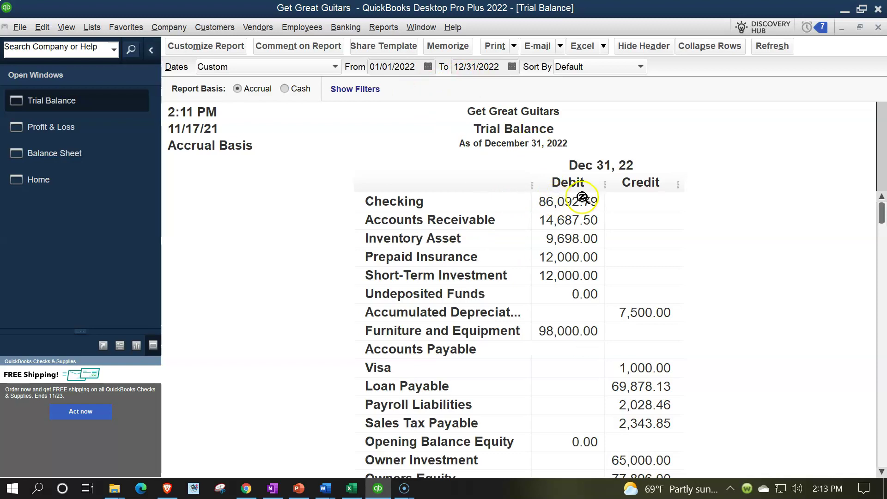
{"action": "scroll", "coordinate": [582, 198], "scroll_direction": "down", "scroll_amount": 3}
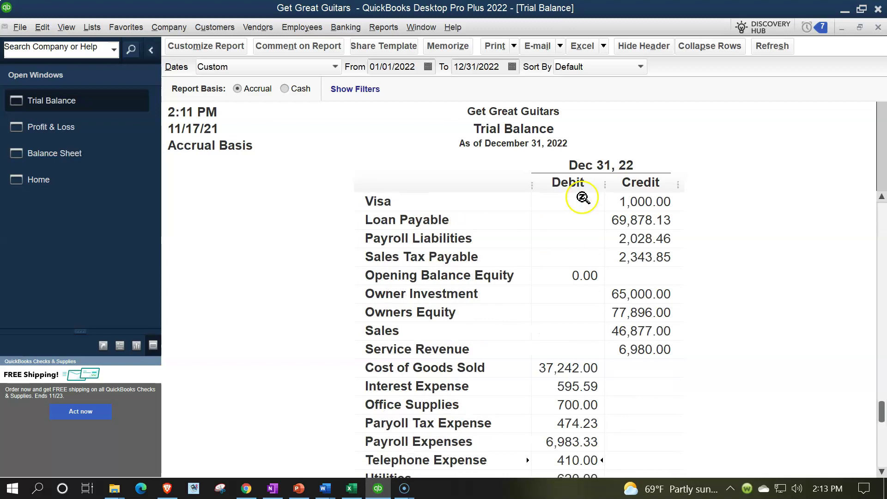
{"action": "scroll", "coordinate": [582, 197], "scroll_direction": "down", "scroll_amount": 1}
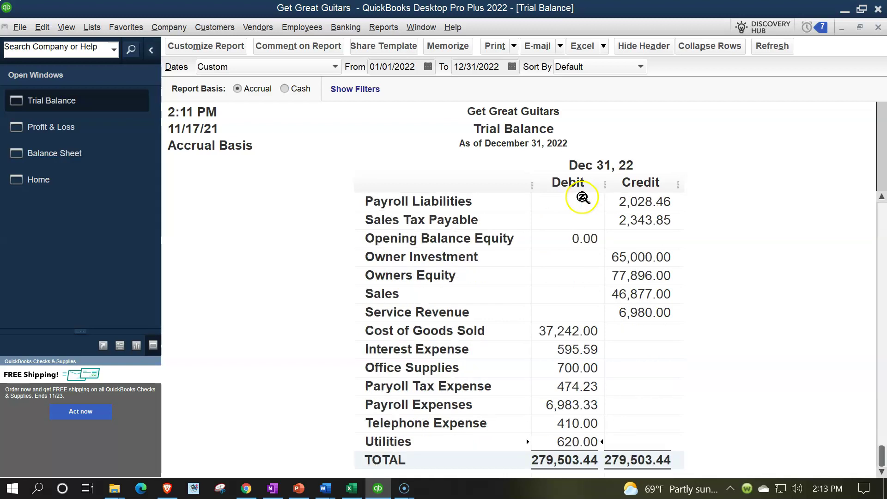